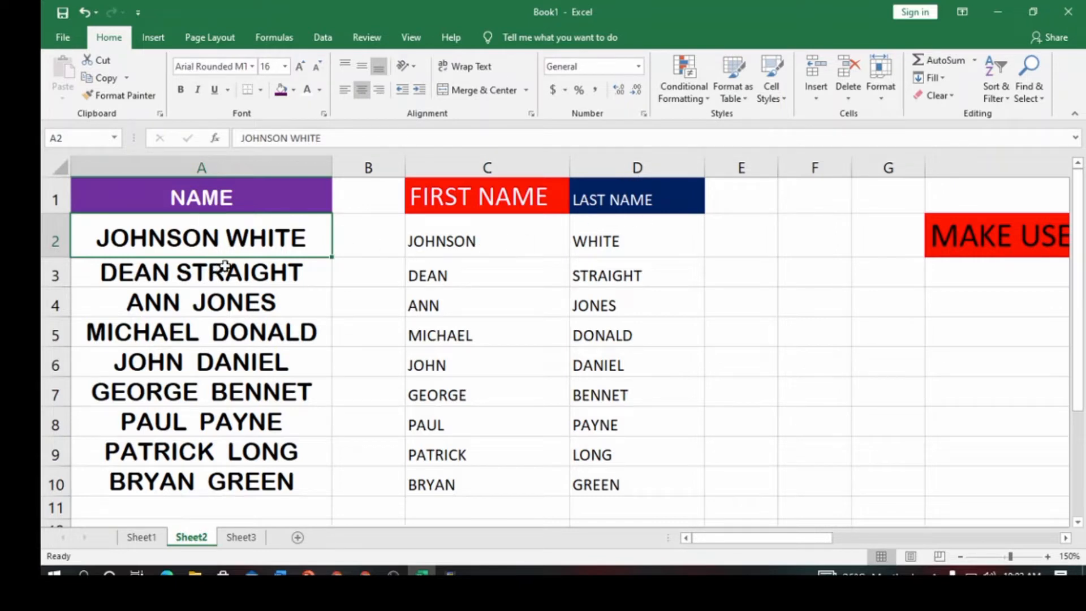
Step: Remove the letter I from the last name in cell A2 and check the split last name in D2
double_click(277, 237)
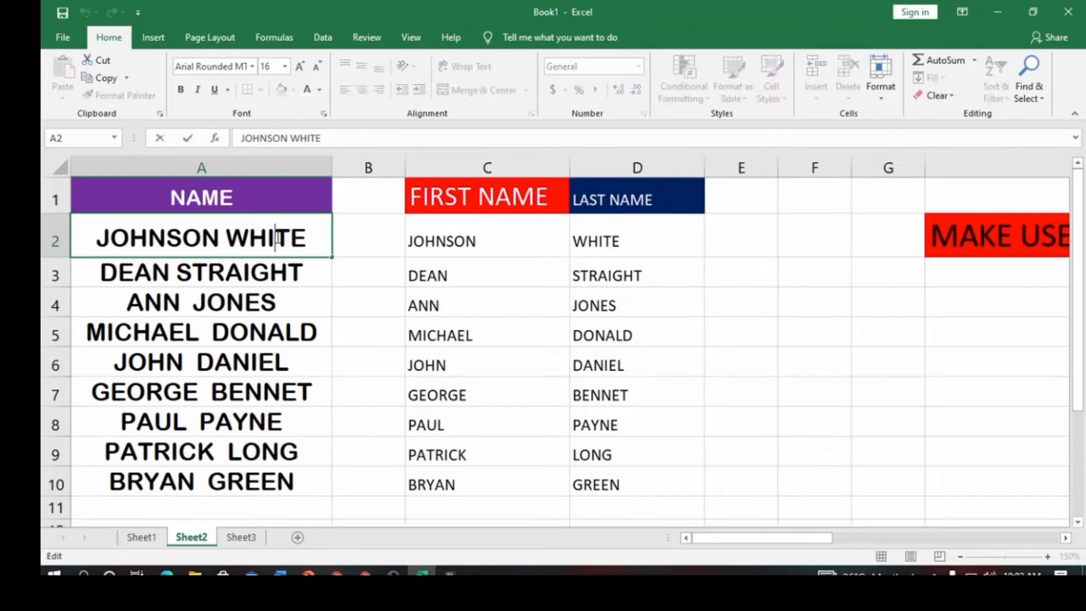
key(BackSpace)
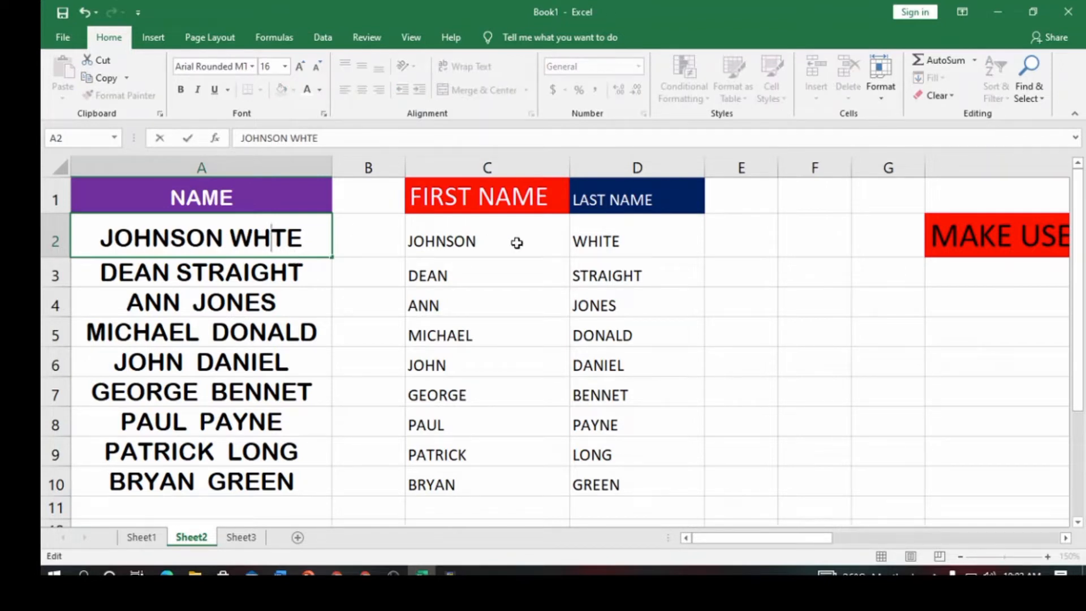
click(597, 242)
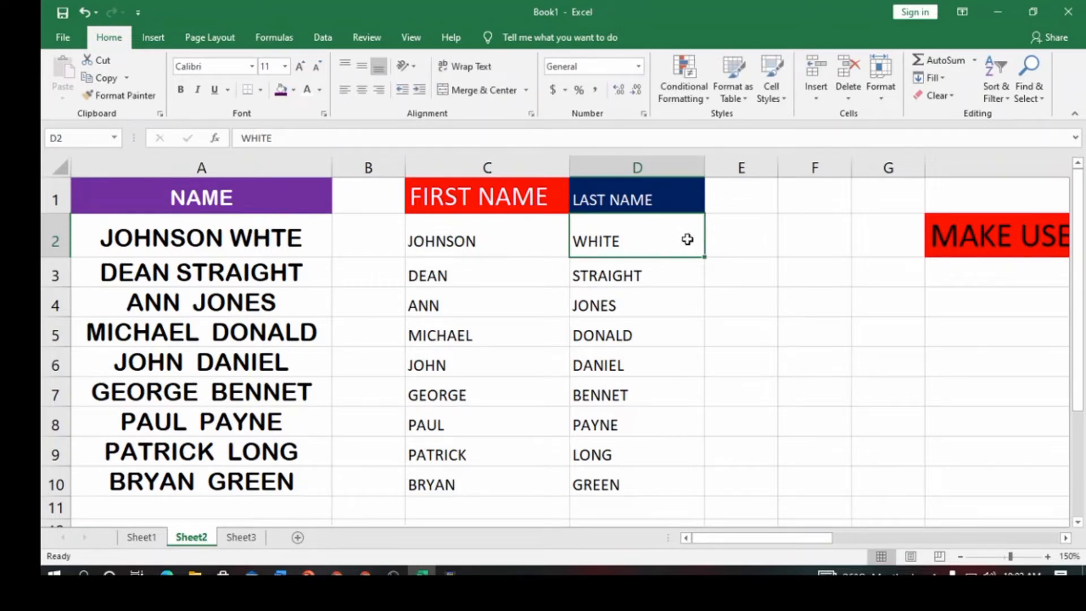
Step: Restore the missing letter I in the last name in cell A2 and check D2 again
click(279, 237)
double_click(274, 237)
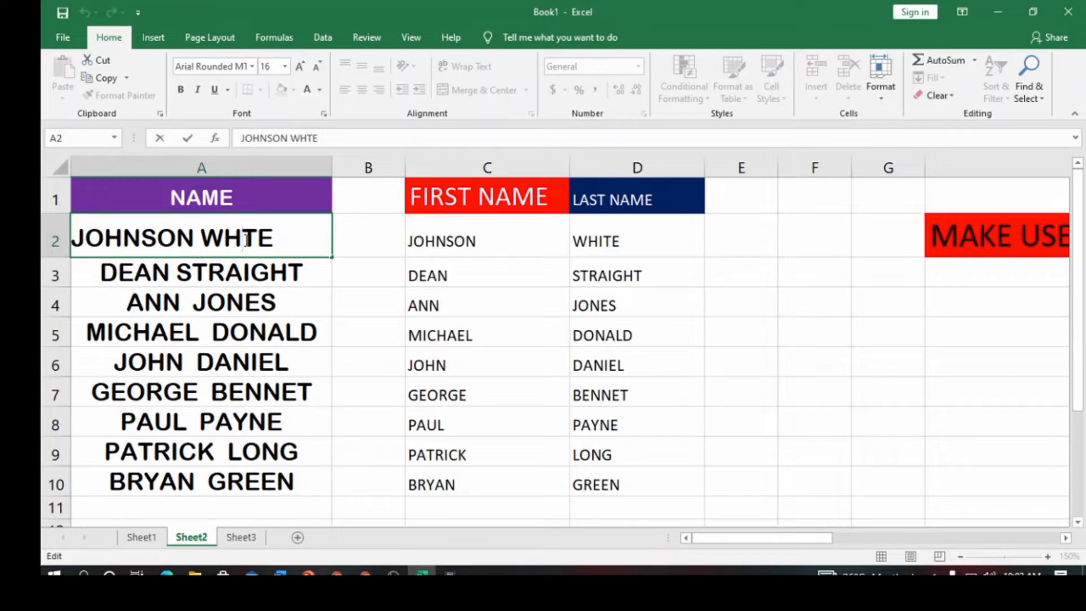
click(247, 239)
text(I)
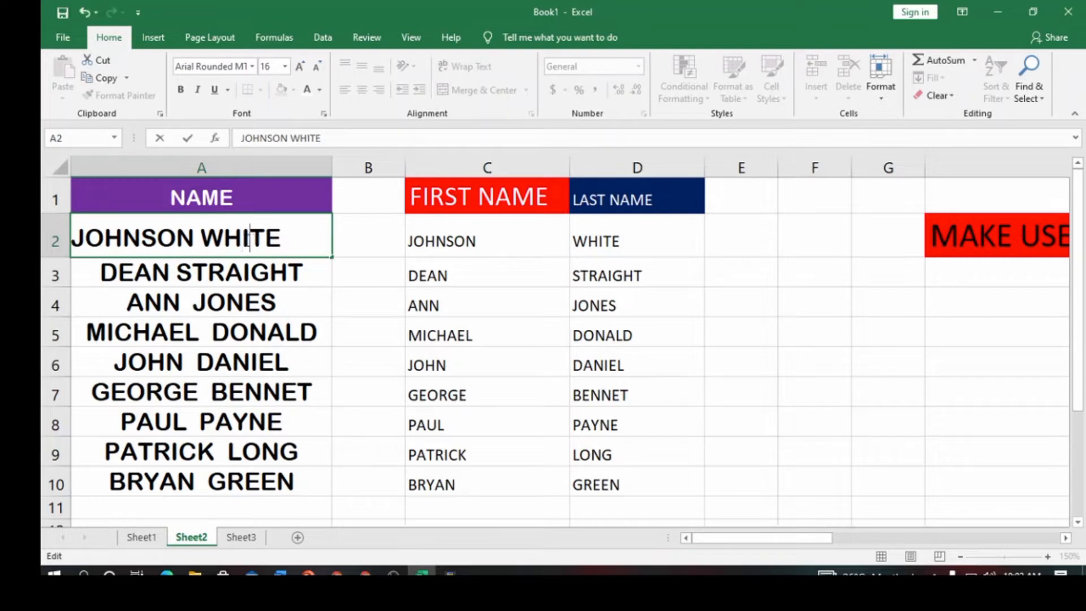
click(672, 244)
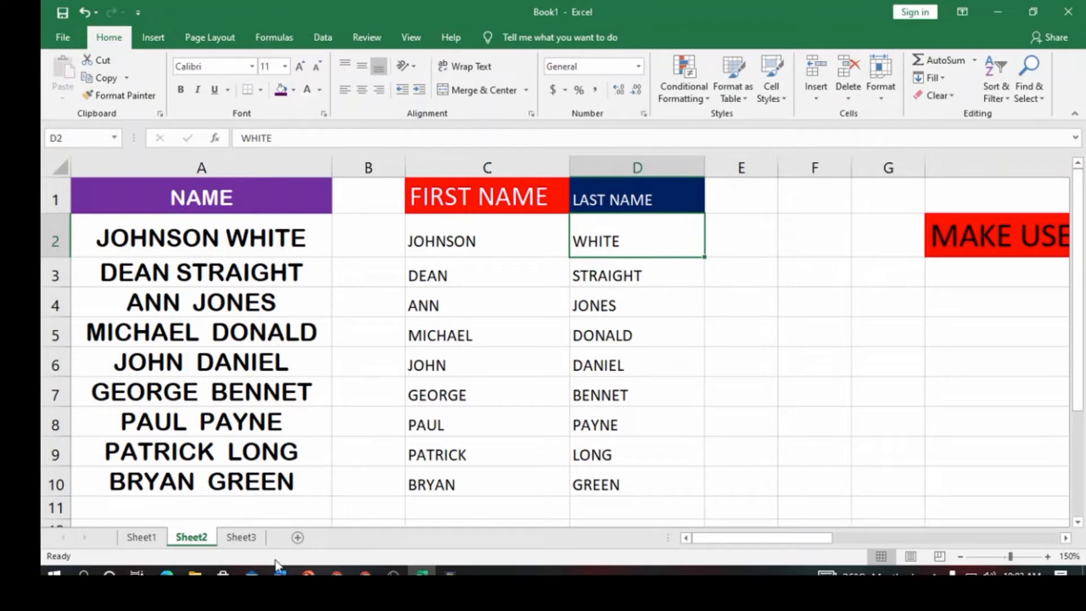
Step: Open Sheet3 and examine the LEFT and RIGHT formulas listed under "Using function" in column K
click(242, 537)
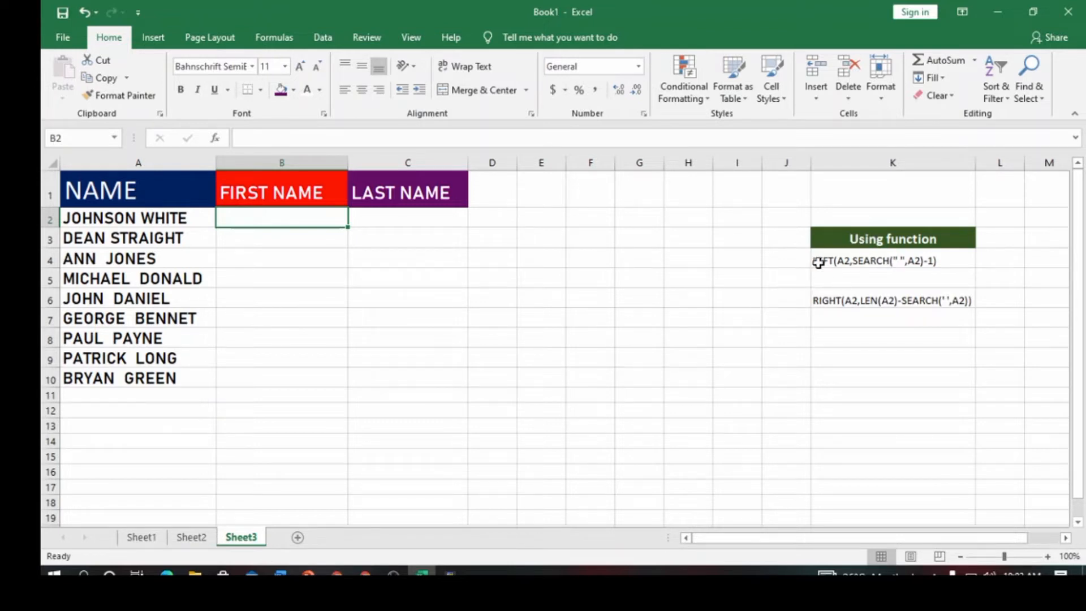
click(1048, 557)
click(1048, 556)
click(1048, 557)
click(1048, 557)
click(1048, 557)
click(1048, 557)
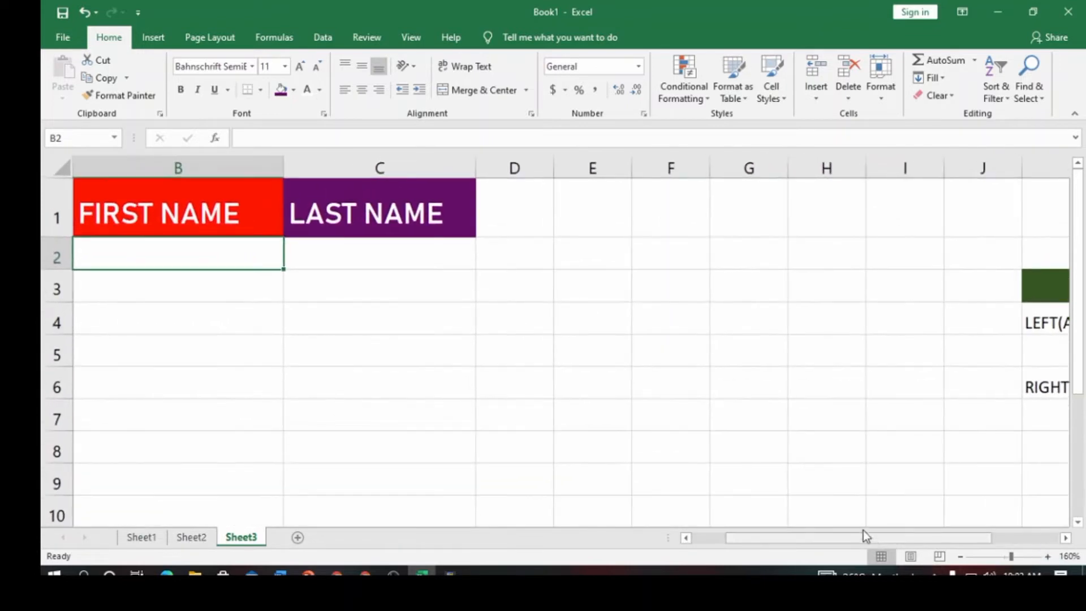
drag(864, 533, 933, 539)
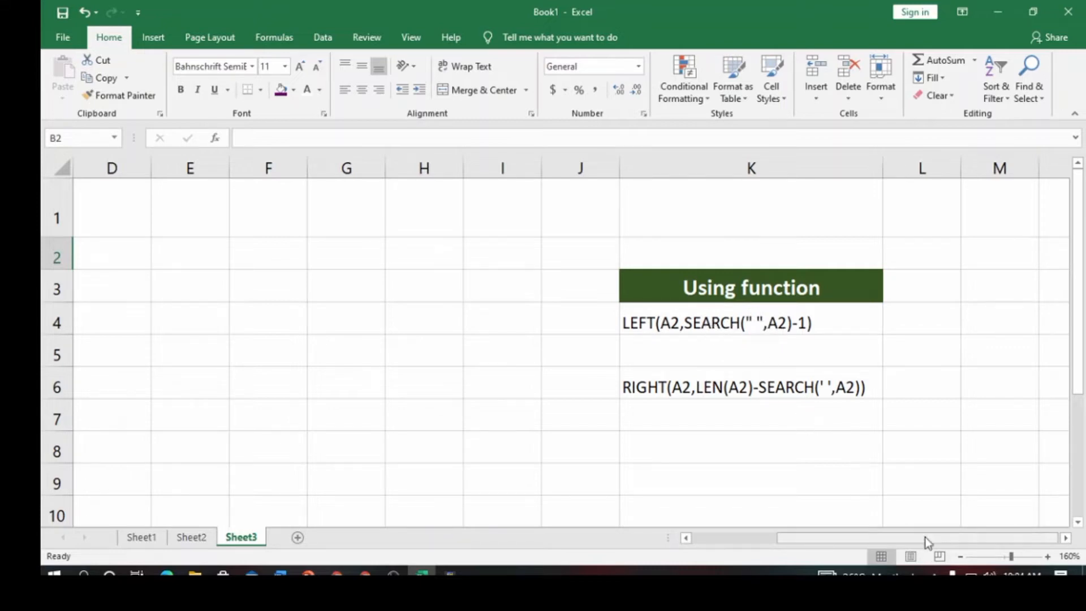
click(961, 556)
click(961, 557)
click(960, 556)
click(961, 556)
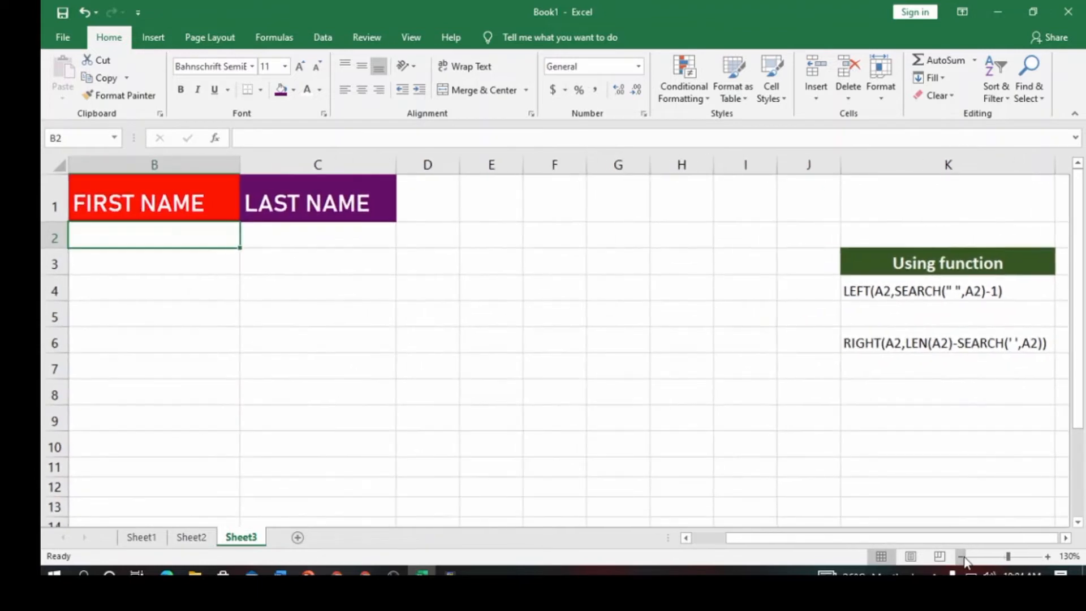
click(961, 557)
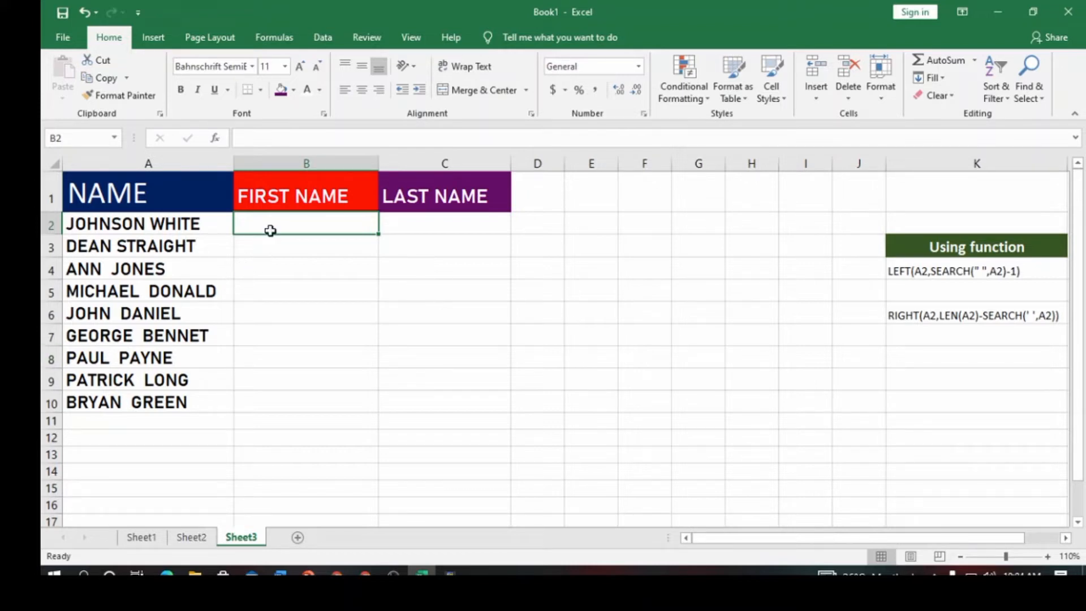
Step: Enter the formula =LEFT(A2,SEARCH(" ",A2)-1) in B2 and fill it down through B10 to extract the first names
text(=)
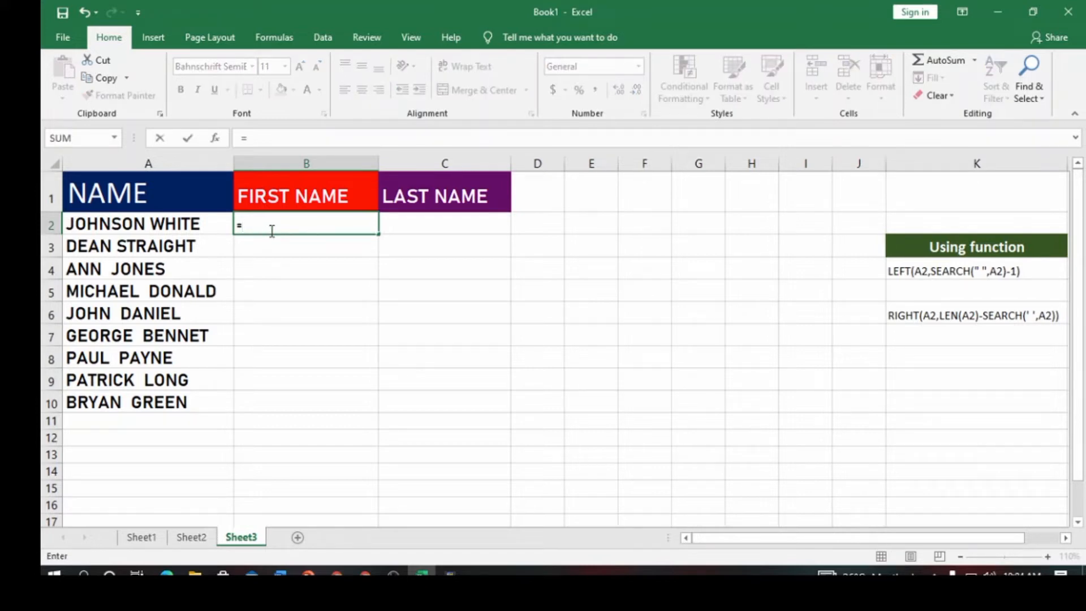
text(LEFT)
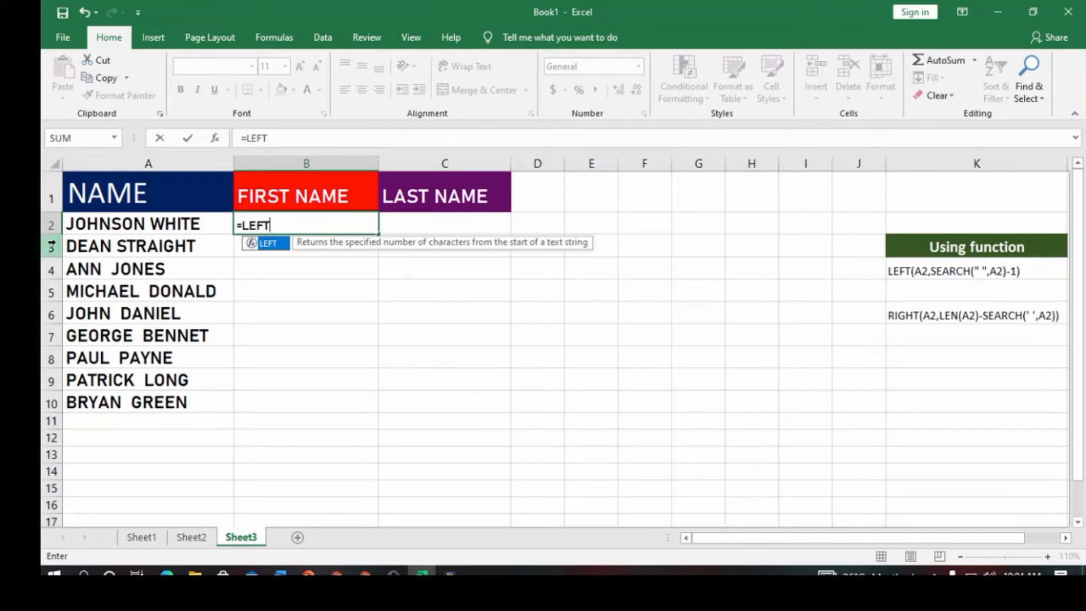
double_click(280, 243)
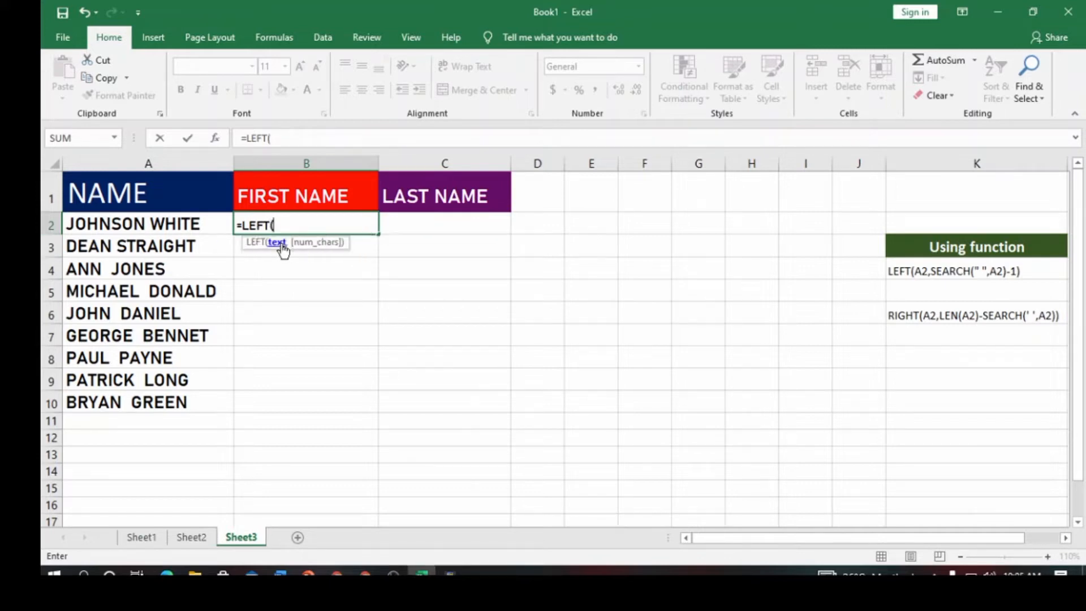
click(146, 224)
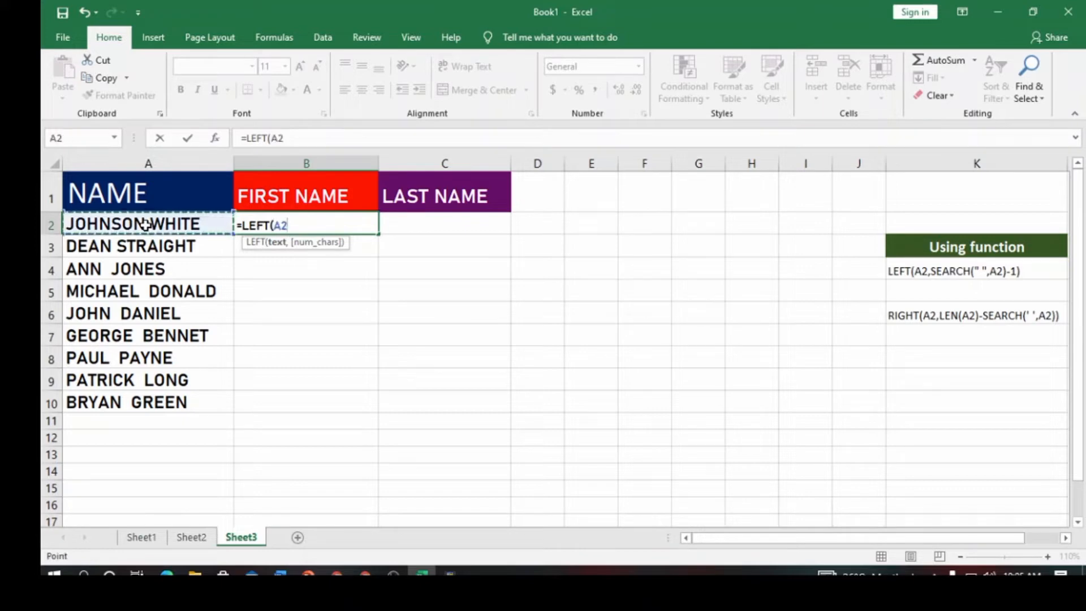
text(,)
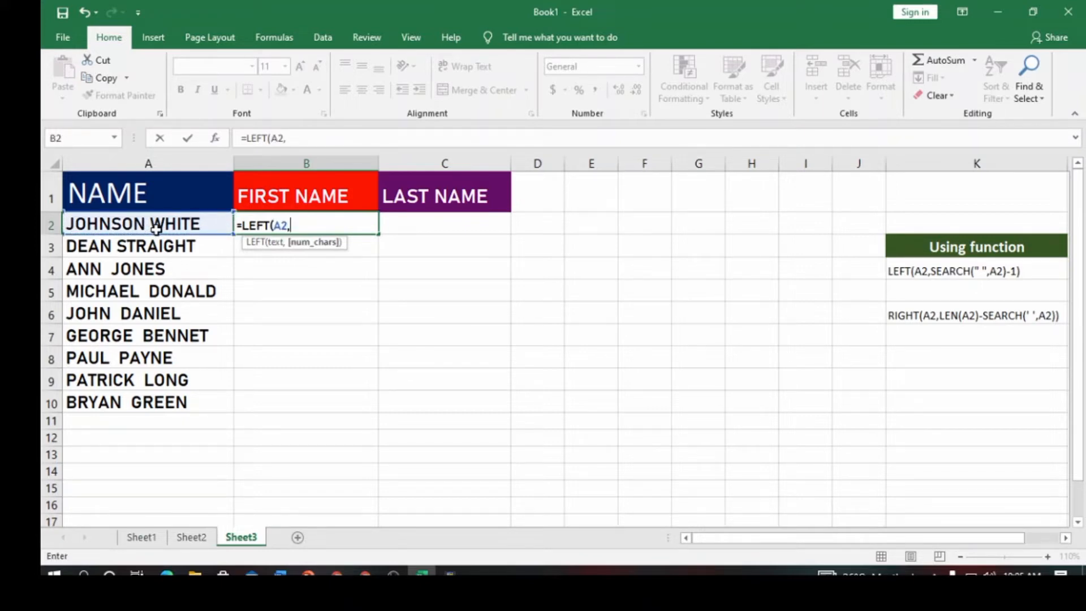
text(SEAR)
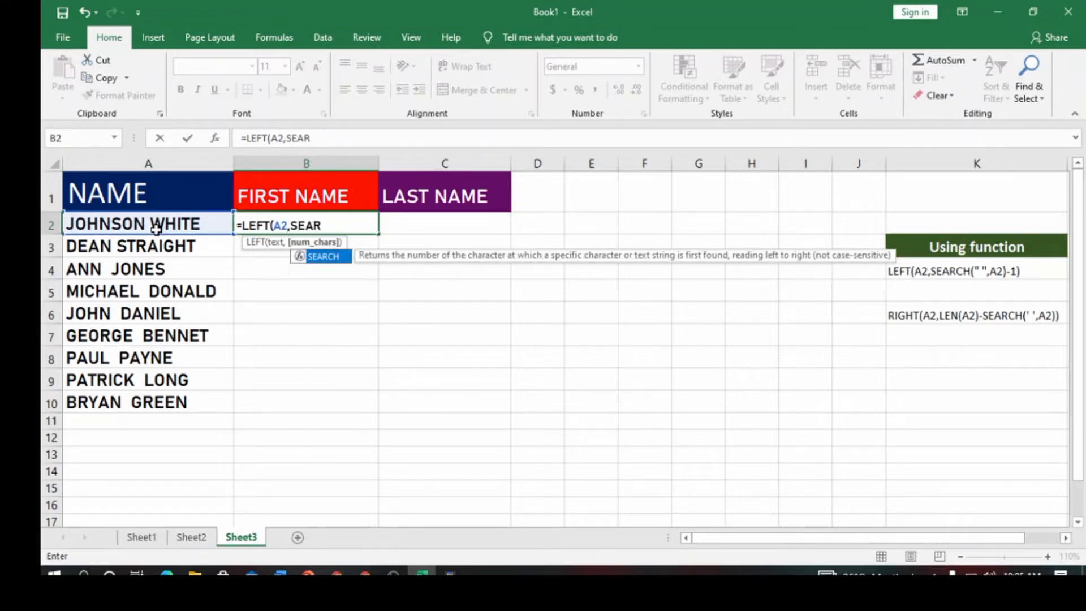
text(CH)
double_click(332, 258)
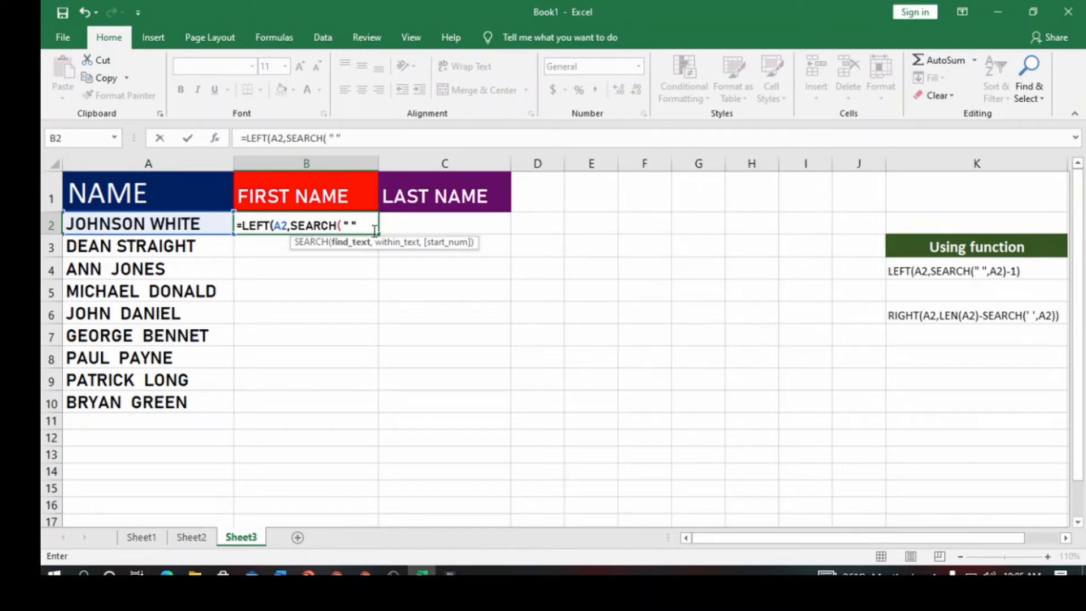
text(,)
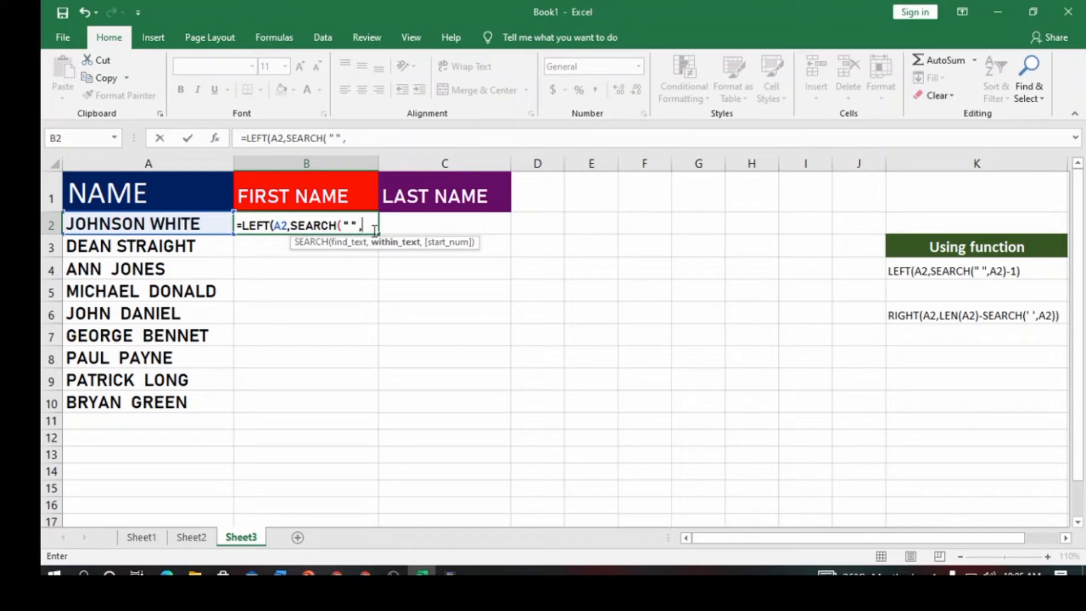
click(147, 224)
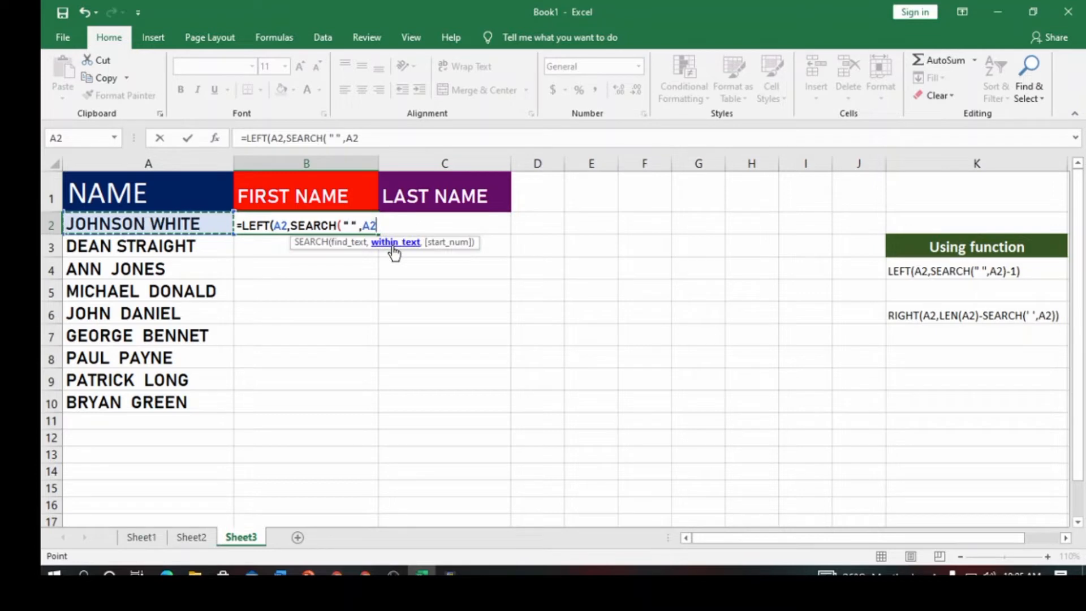
text()-1)
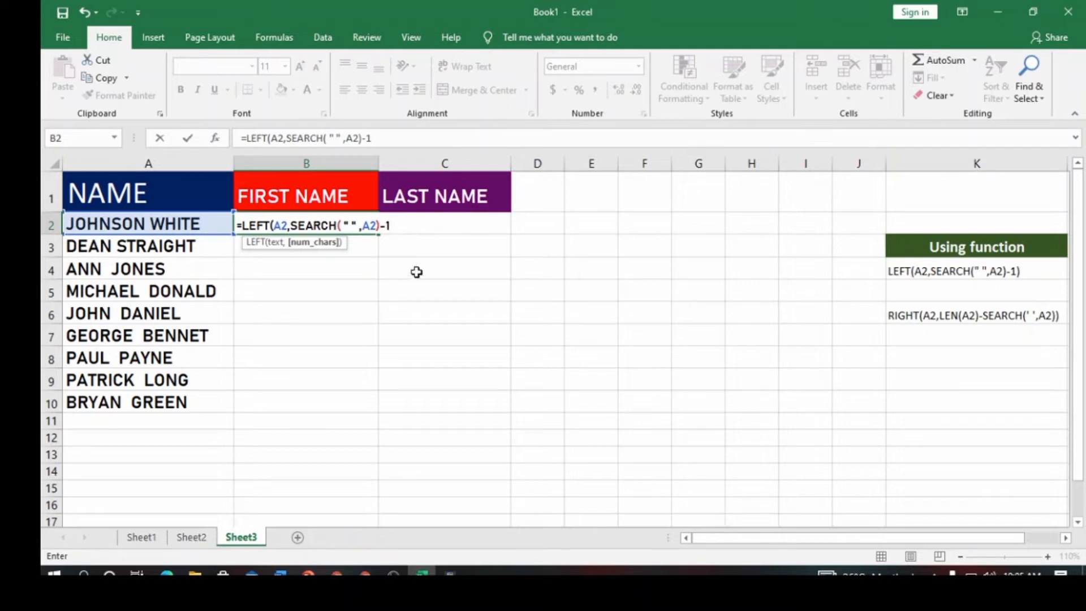
text())
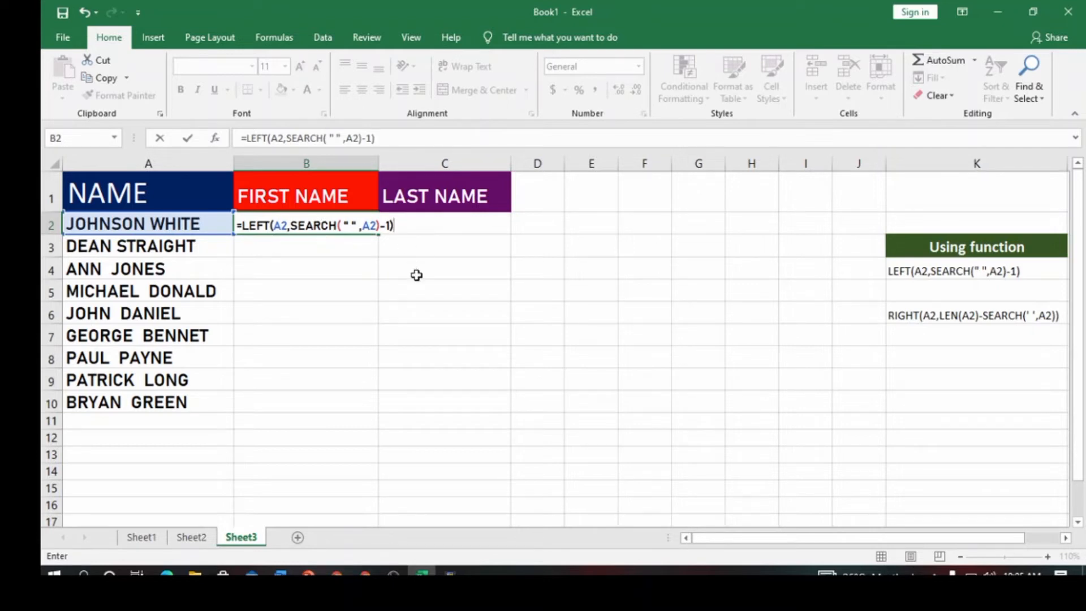
key(Return)
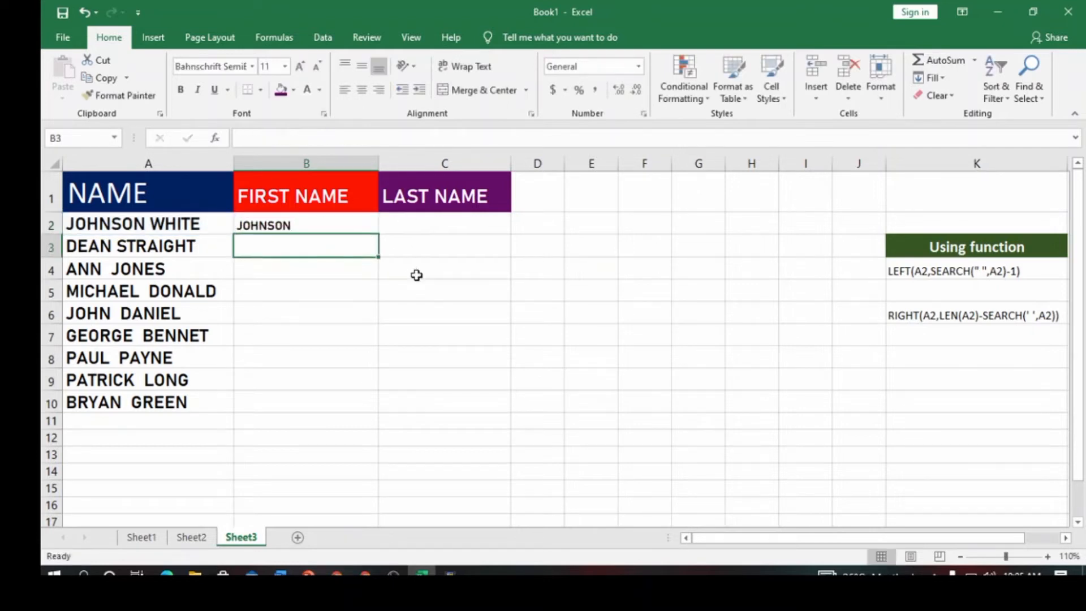
click(303, 223)
drag(379, 234, 374, 410)
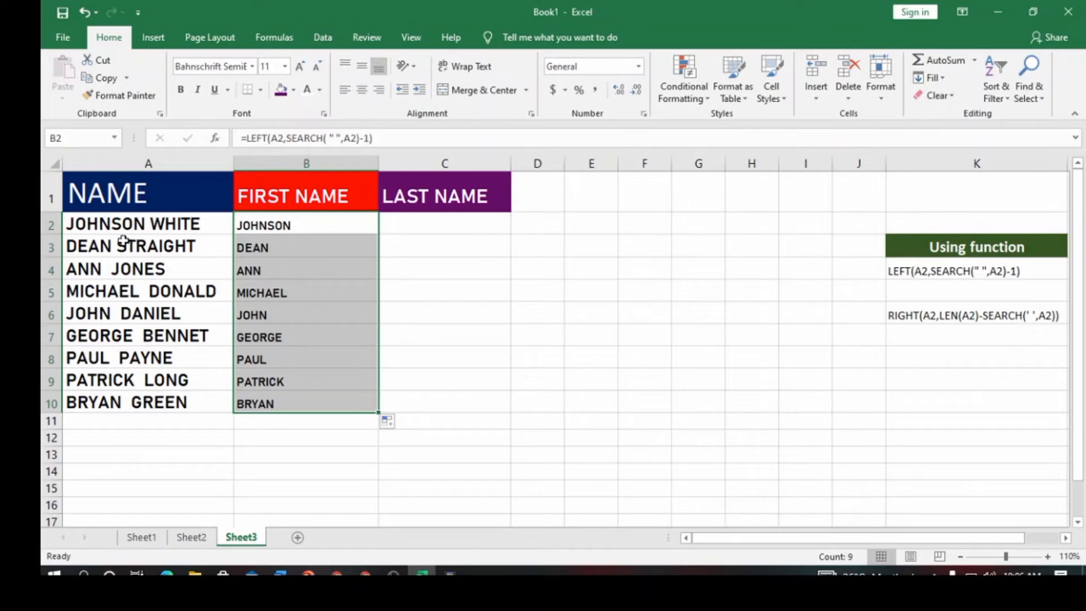
Step: Delete the letters EA from the first name in cell A3 and check the formula cell B3
double_click(98, 247)
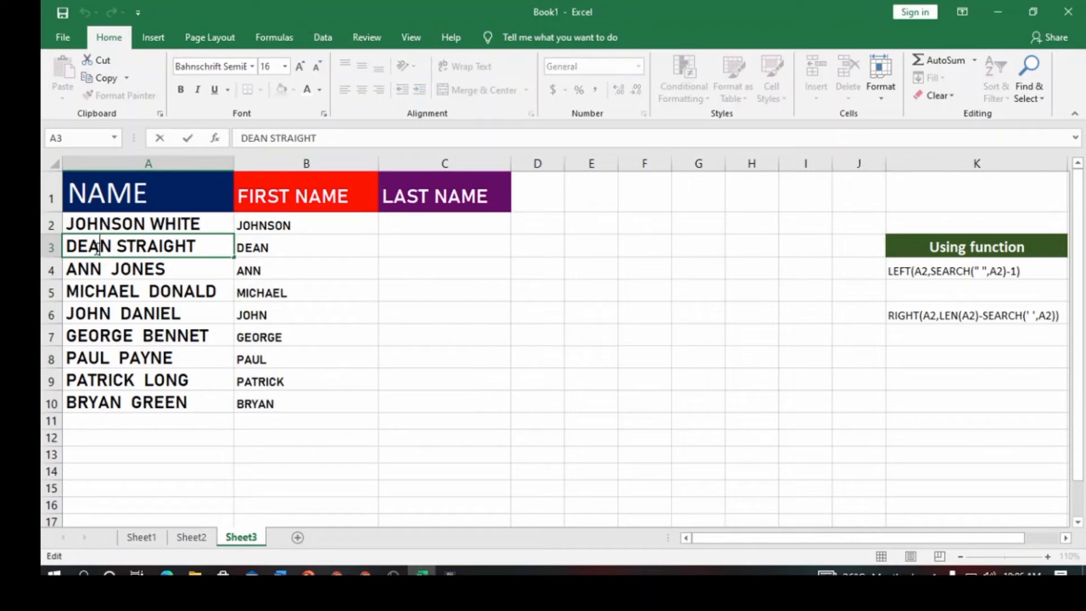
key(BackSpace)
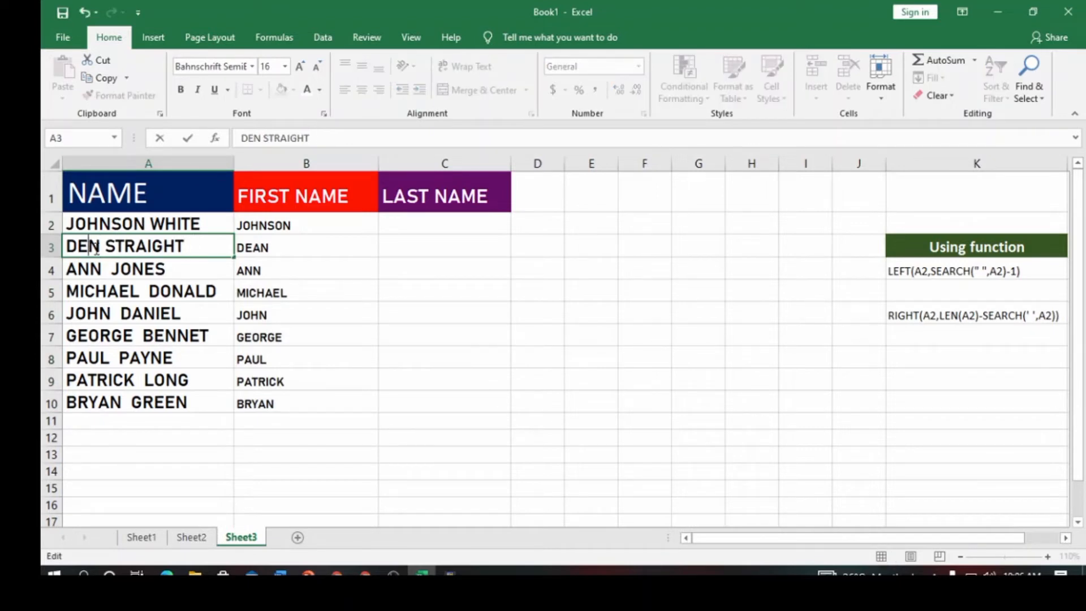
key(BackSpace)
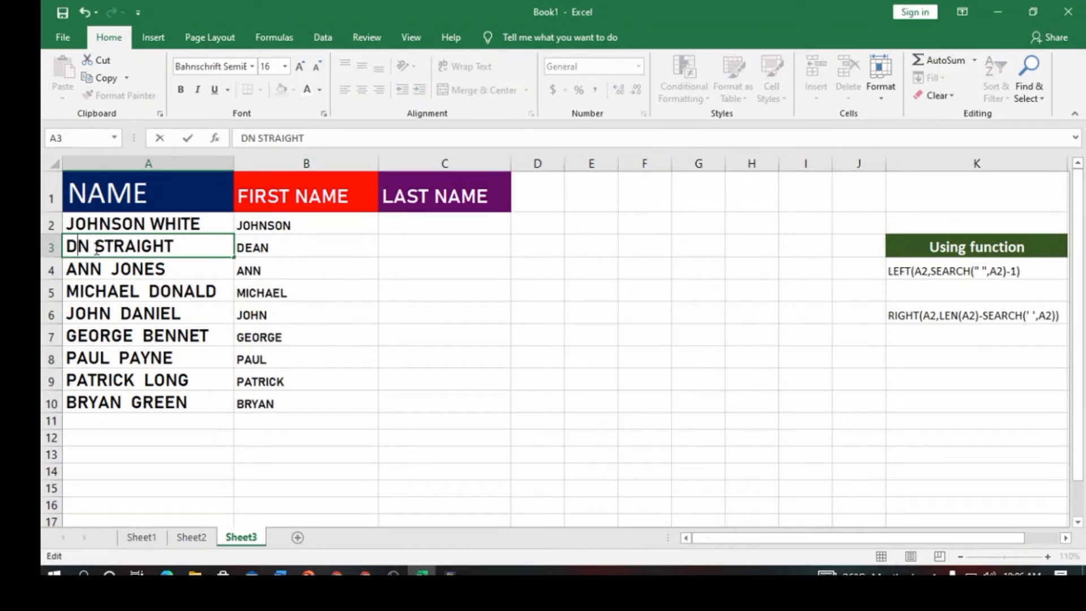
click(284, 284)
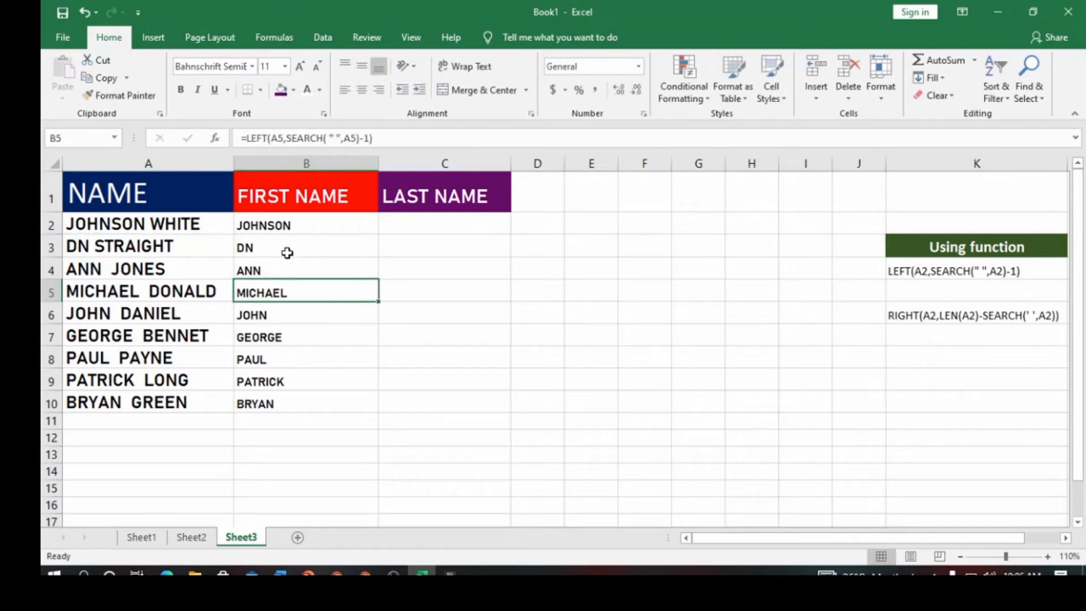
click(287, 253)
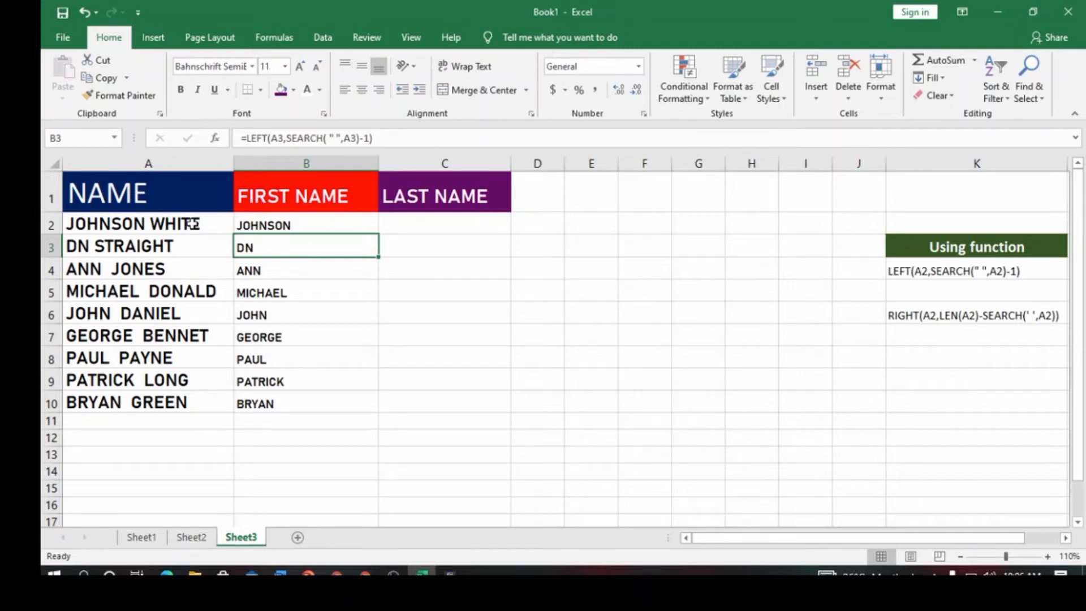
Step: Put the letters EA back into the first name in cell A3 and check B3 again
double_click(78, 245)
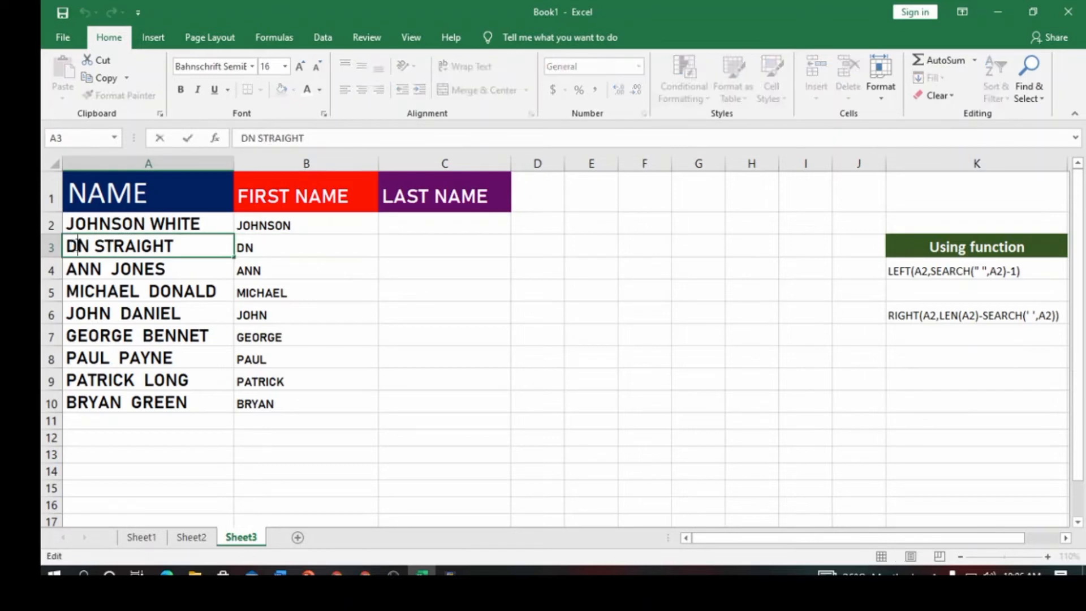
text(EA)
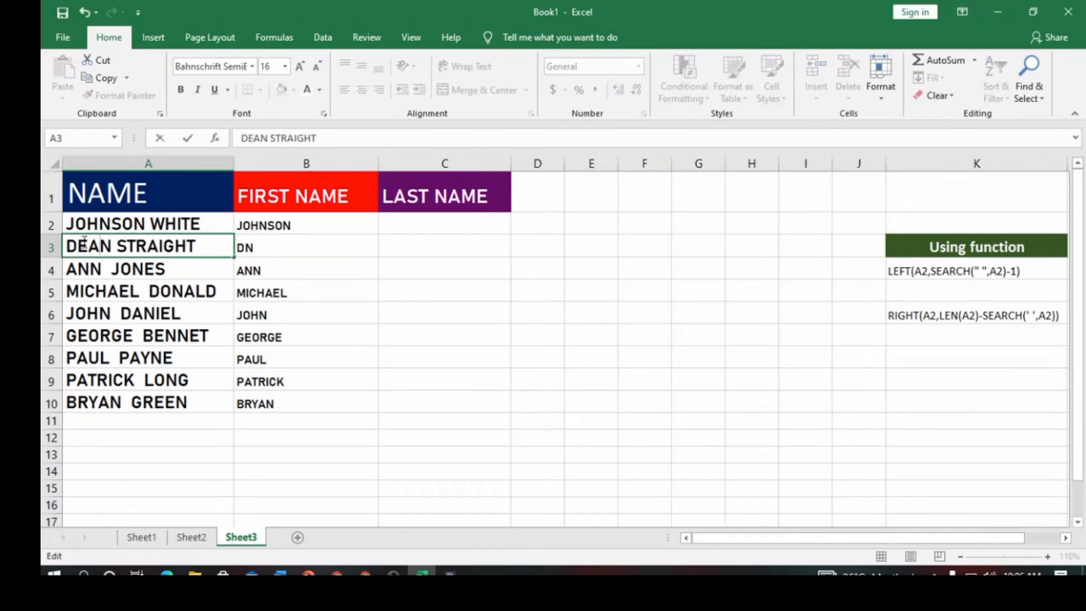
click(286, 253)
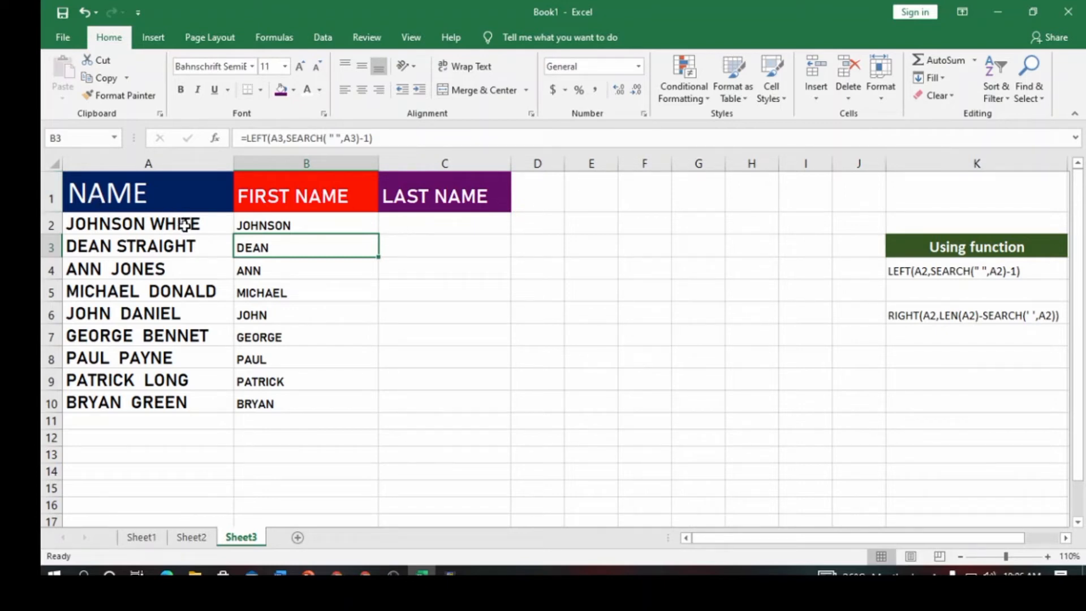
Step: Enter the formula =RIGHT(A2,LEN(A2)-SEARCH(" ",A2)) in cell C2 to extract the last name
click(456, 223)
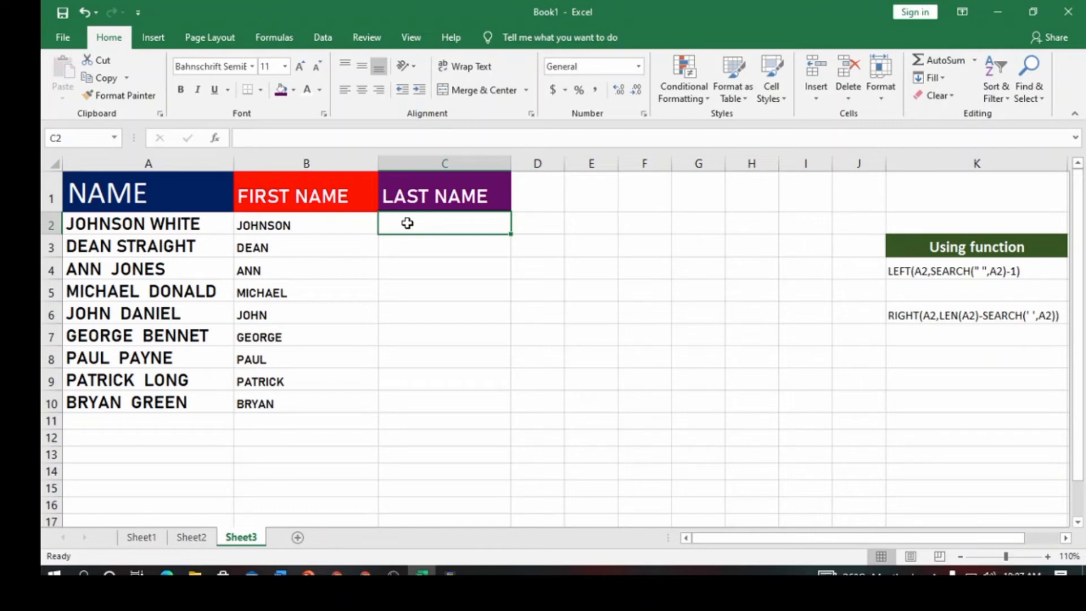
text(=)
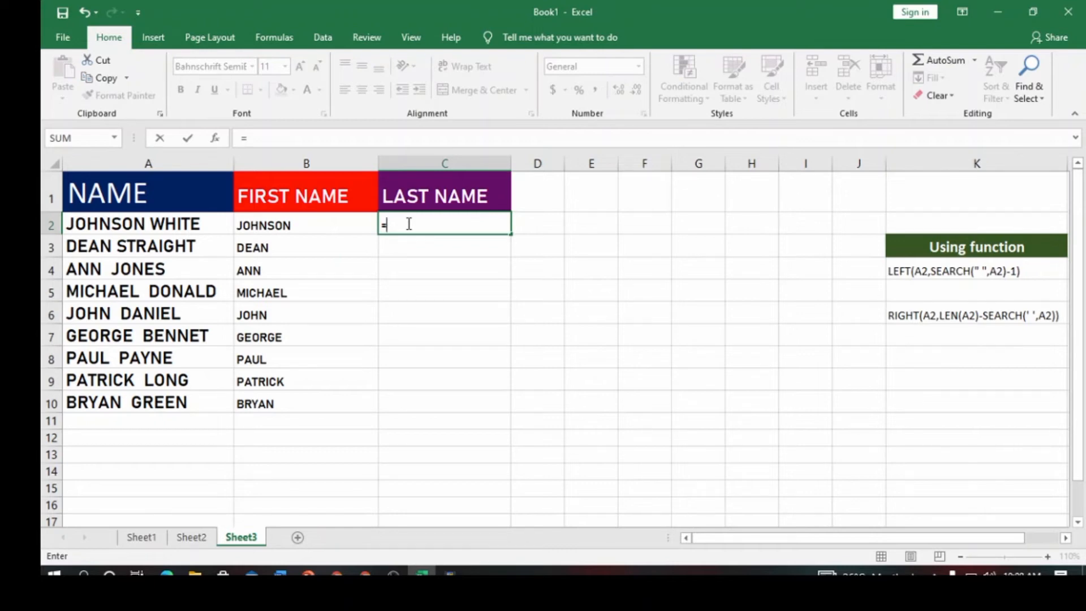
text(RIGHT)
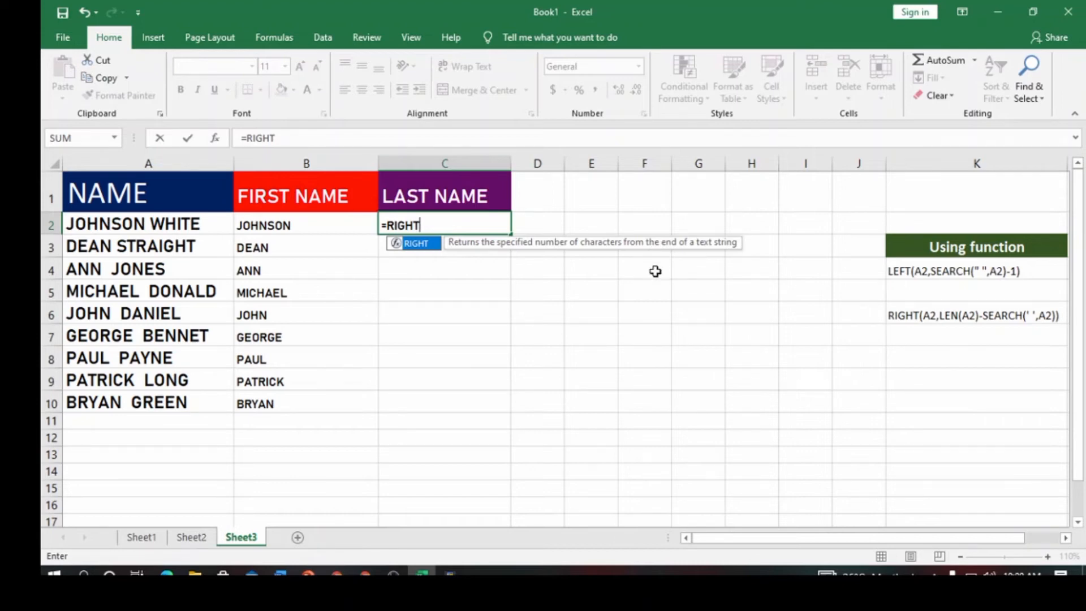
double_click(430, 244)
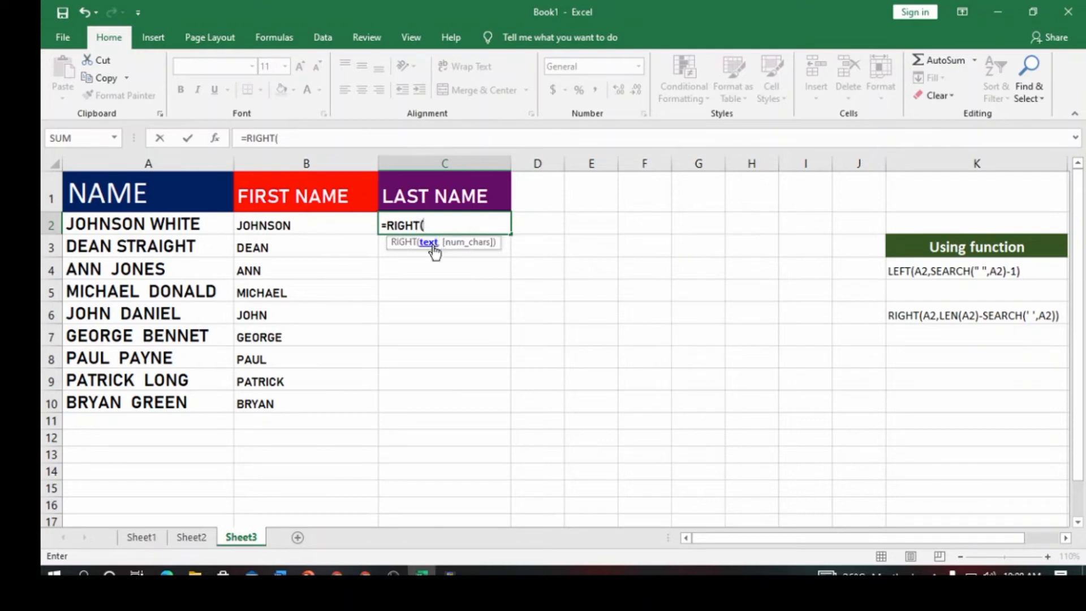
click(136, 226)
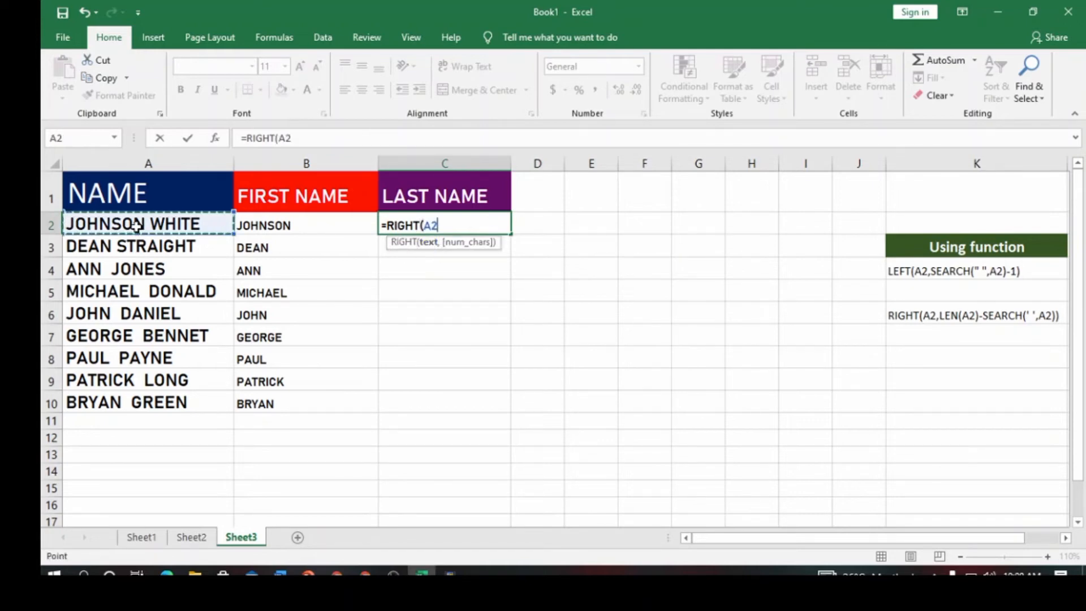
text(,)
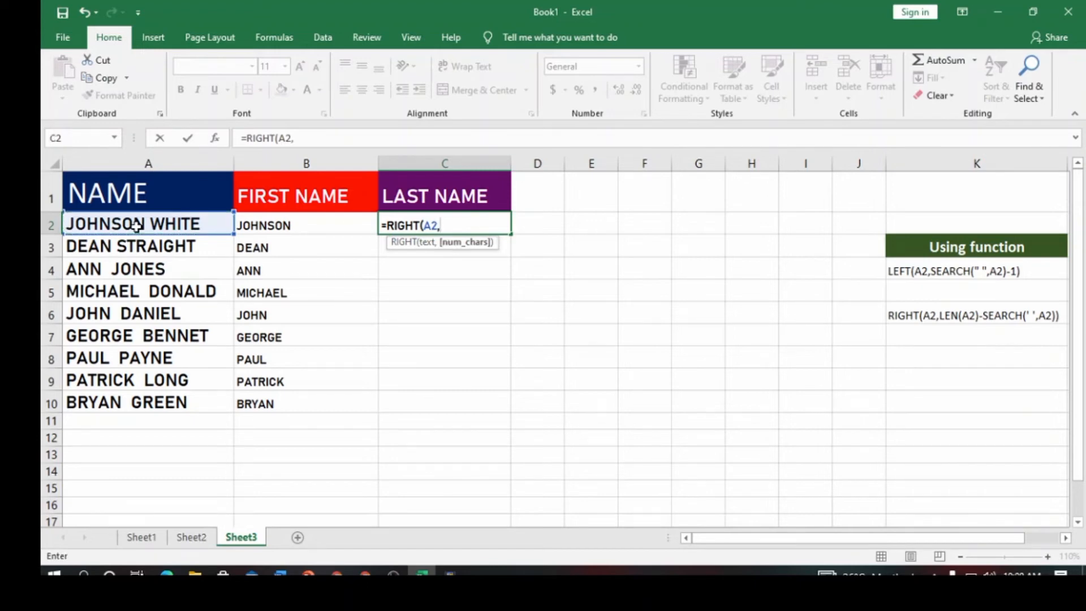
text(LEN)
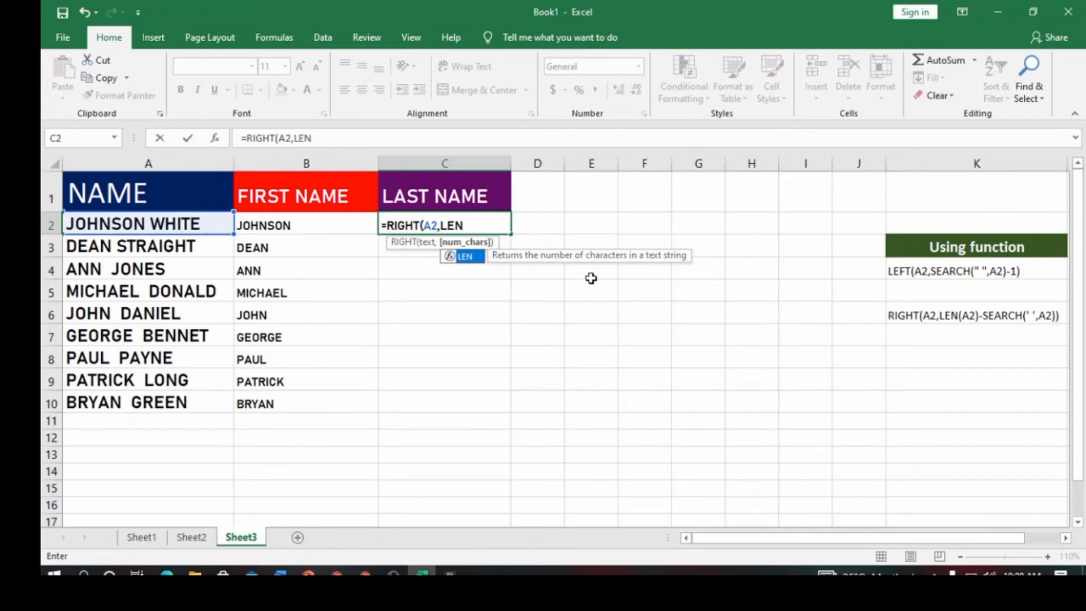
double_click(484, 260)
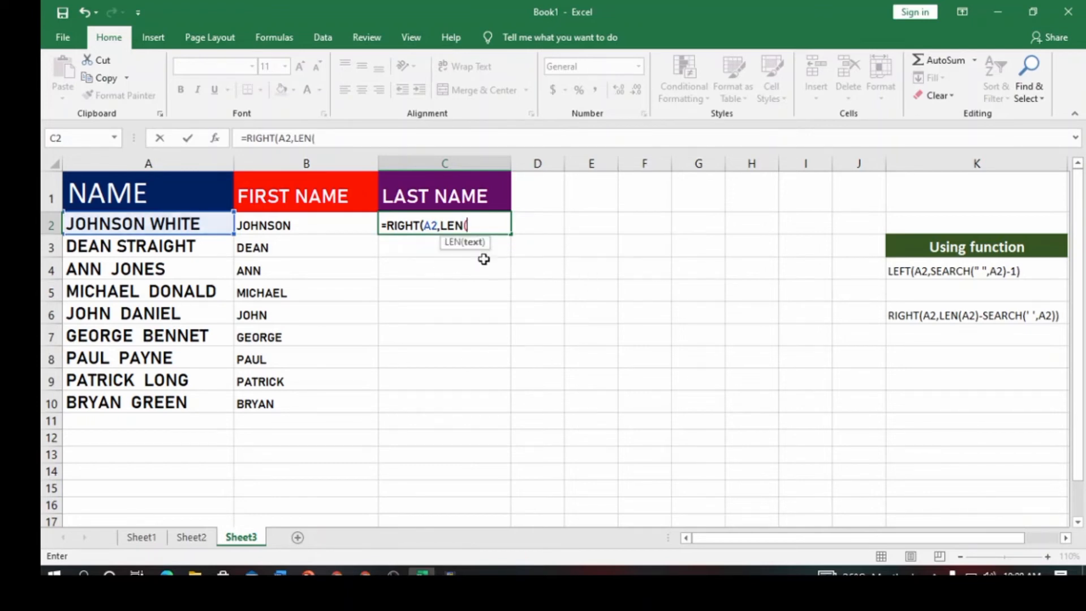
click(205, 229)
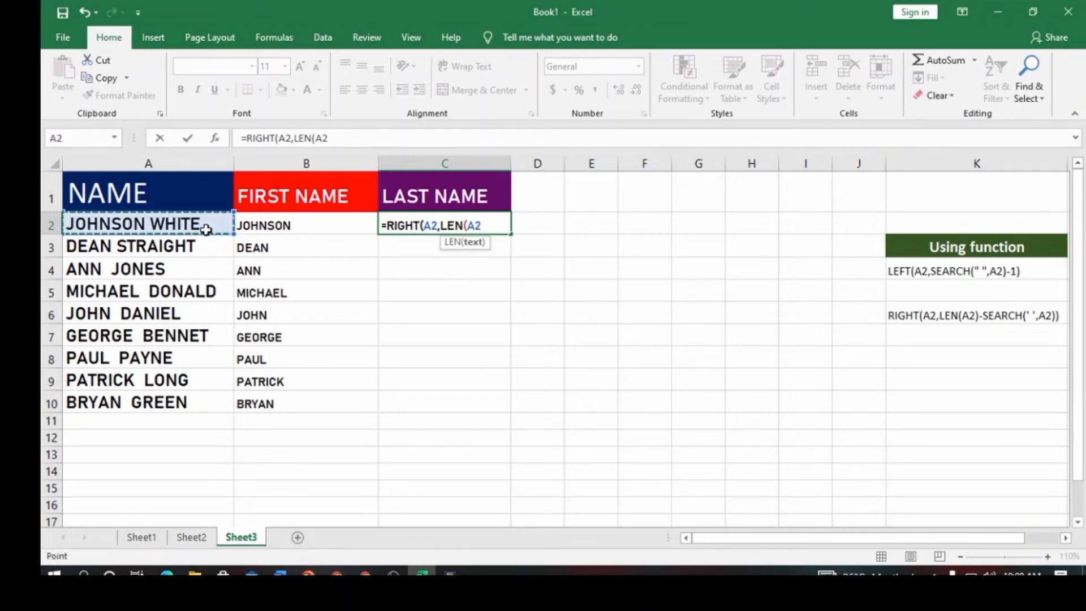
text())
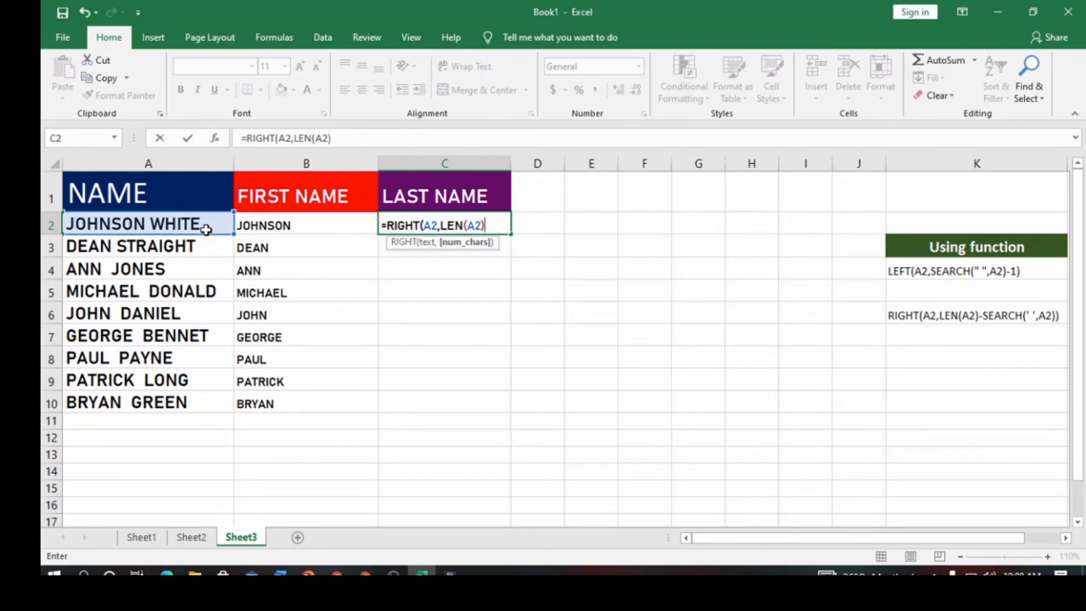
text(-SEARCH)
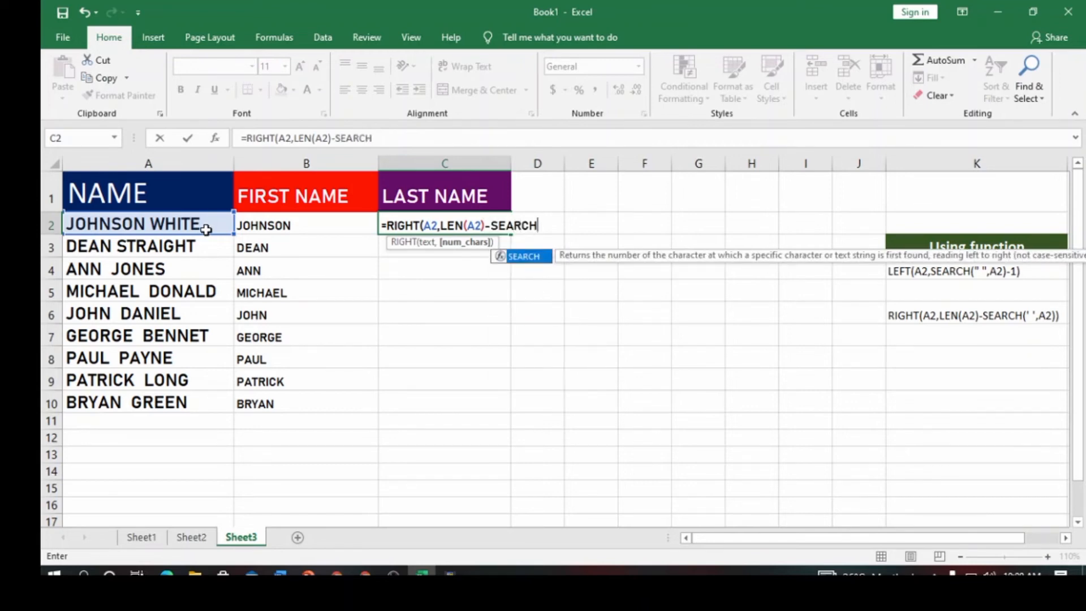
double_click(539, 258)
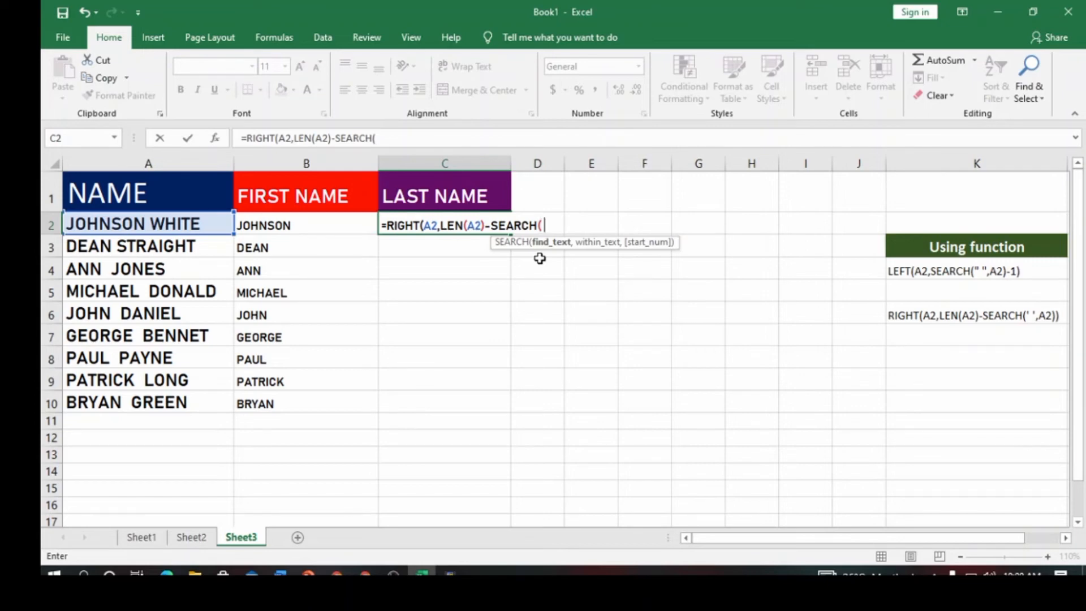
text(")
text(,)
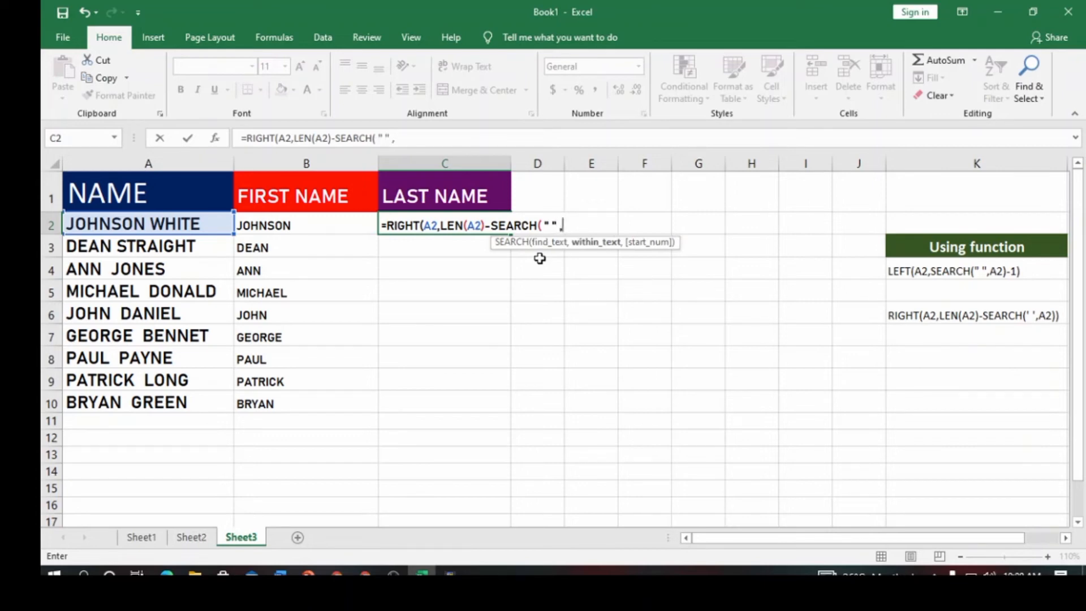
click(154, 224)
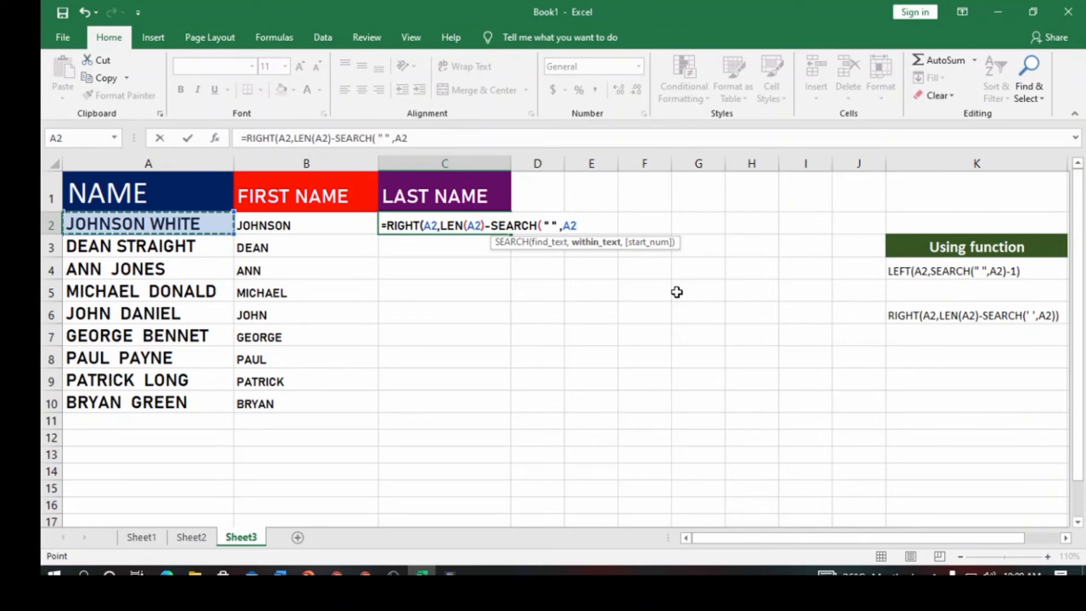
text())
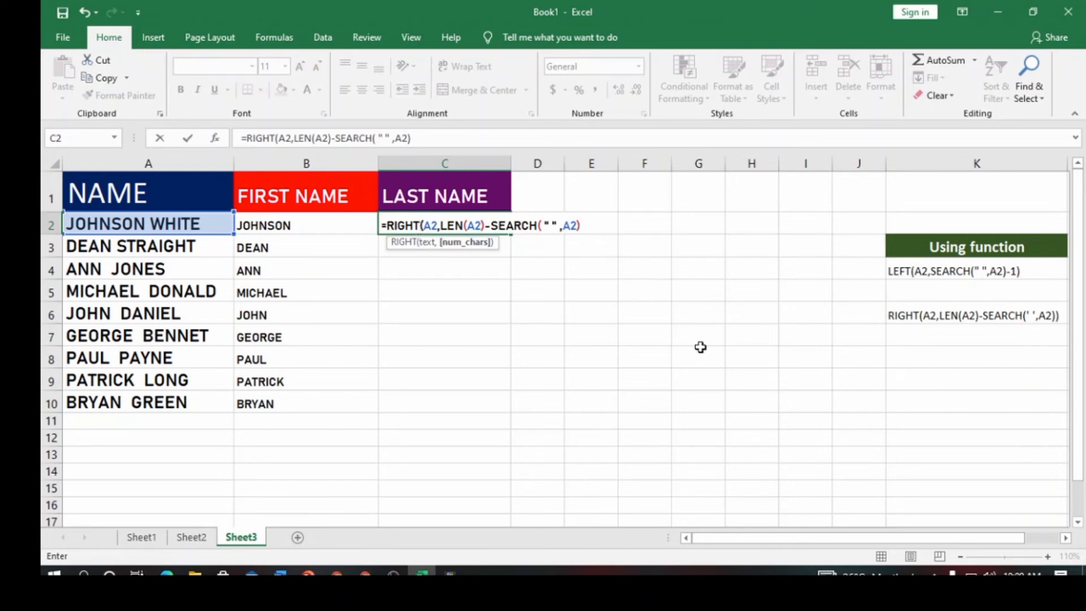
text())
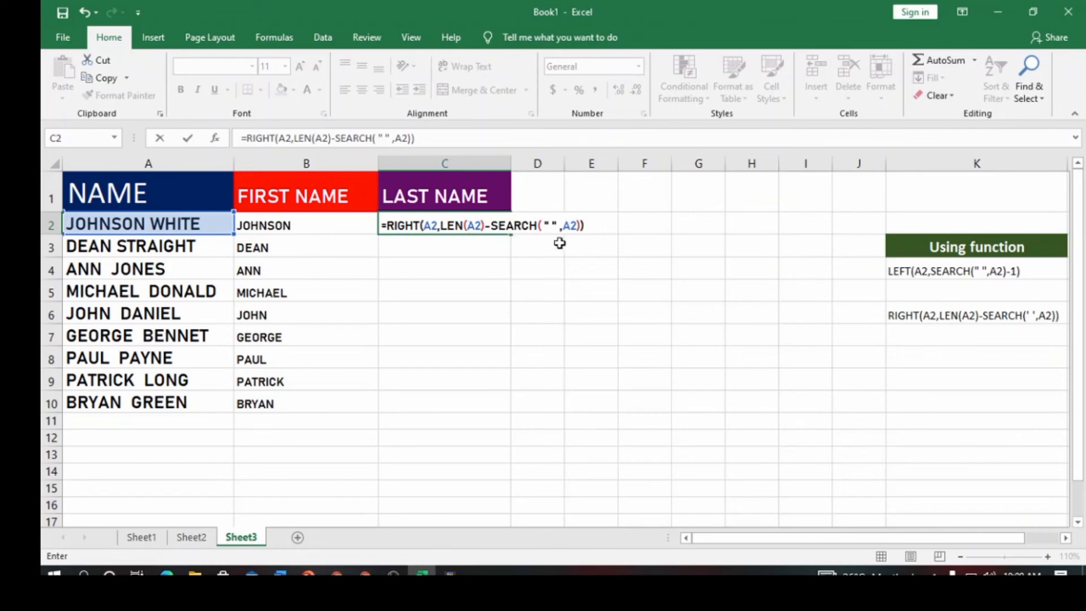
key(Return)
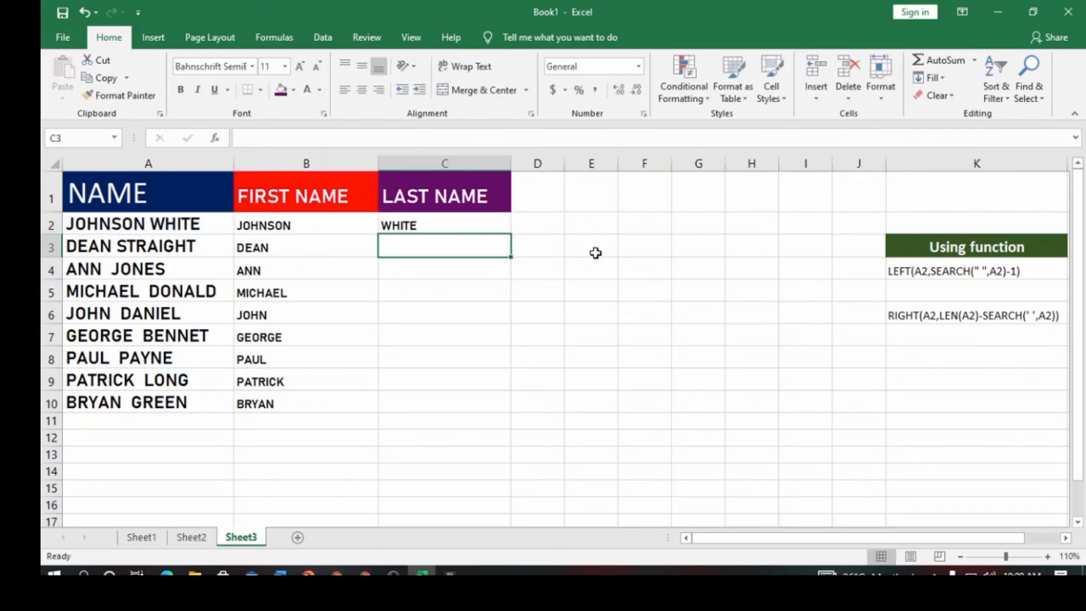
Step: Fill the last-name formula from C2 down through C10
click(469, 228)
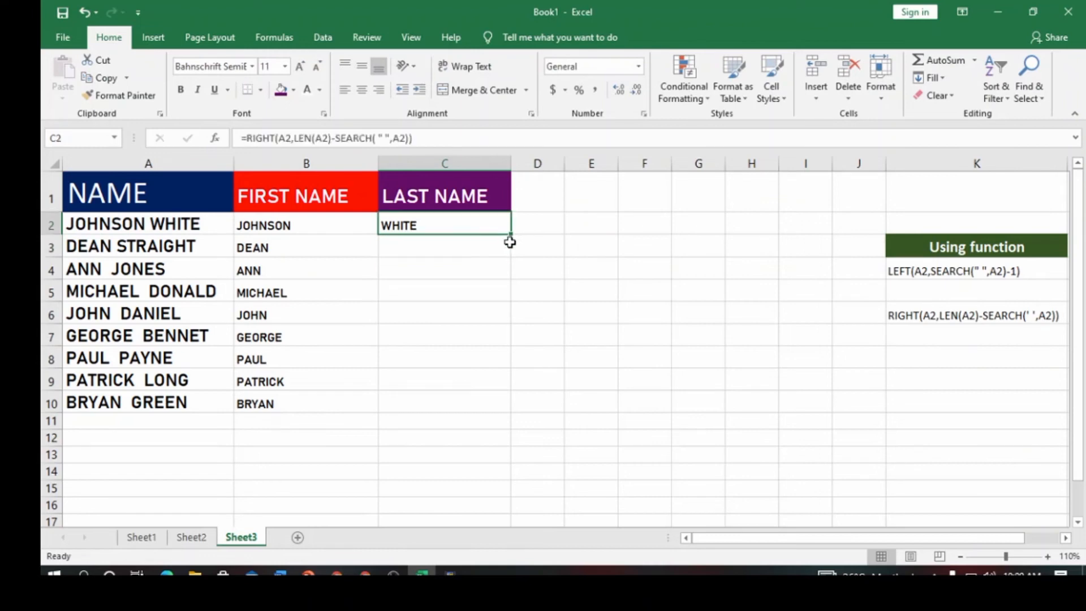
double_click(510, 235)
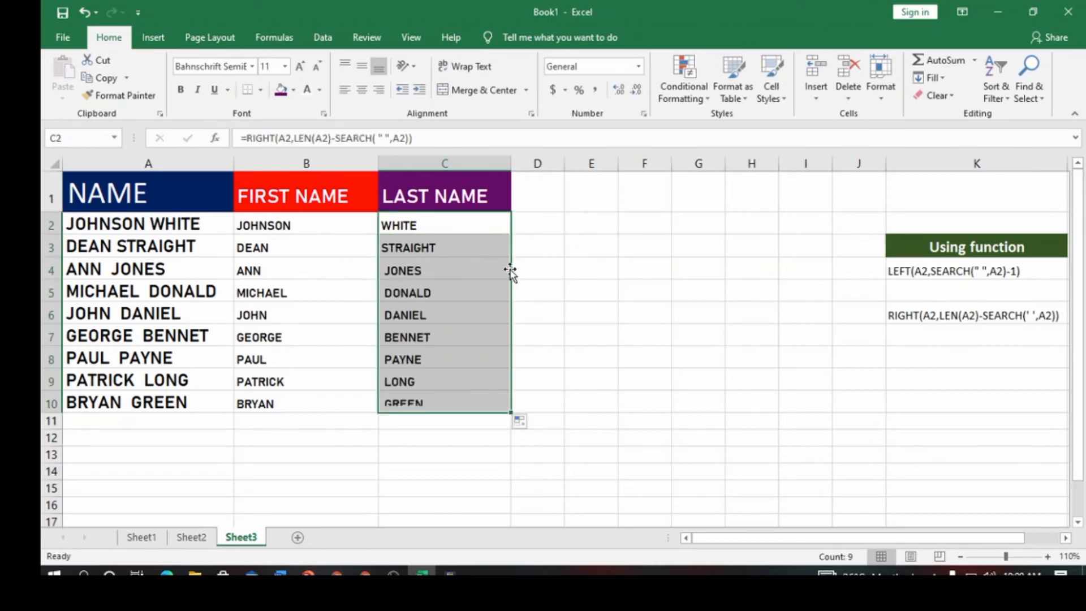
click(594, 318)
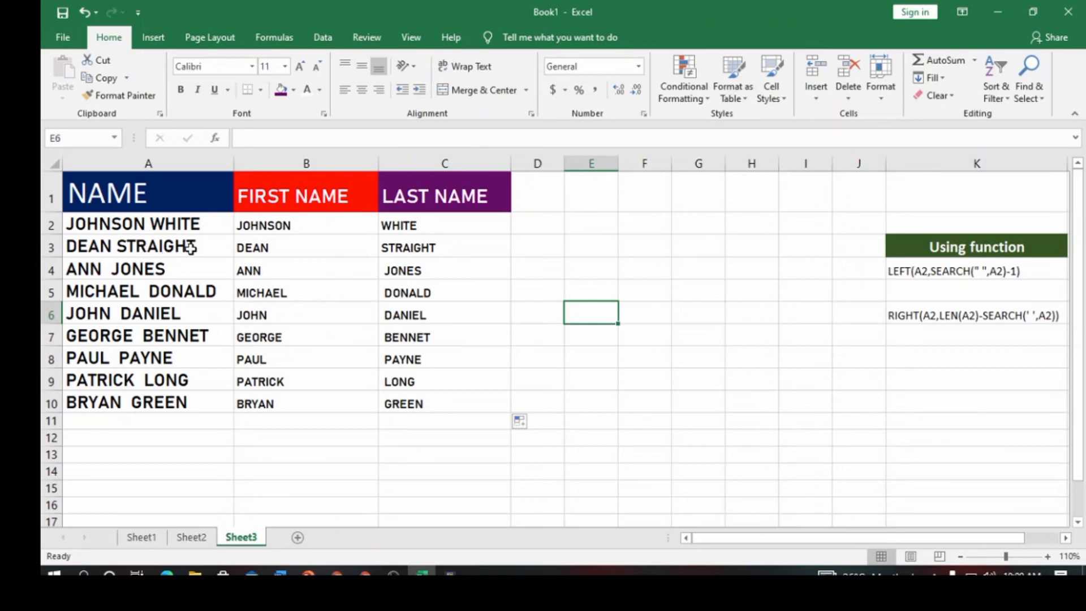
Step: Replace the last name in cell A4 with a different one and check the formula cell C4
click(172, 271)
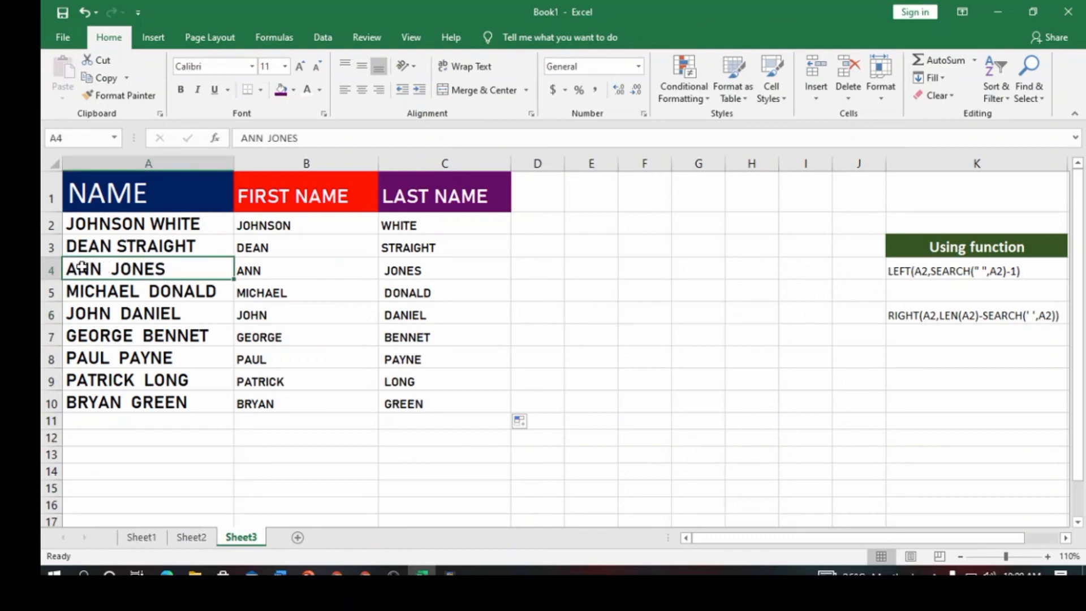
double_click(133, 269)
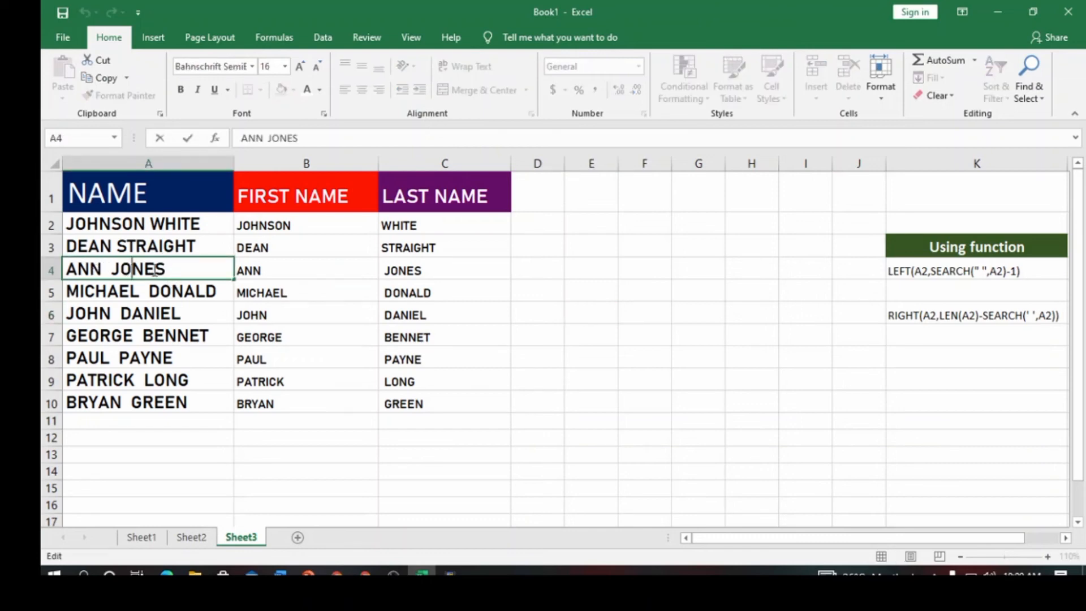
drag(168, 269, 121, 270)
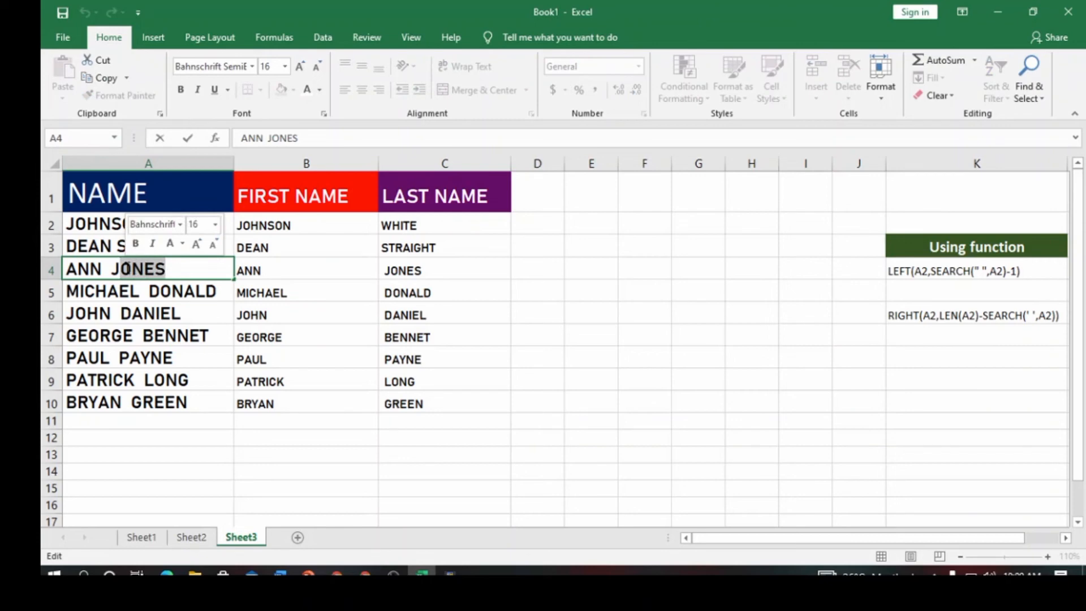
key(BackSpace)
key(BackSpace)
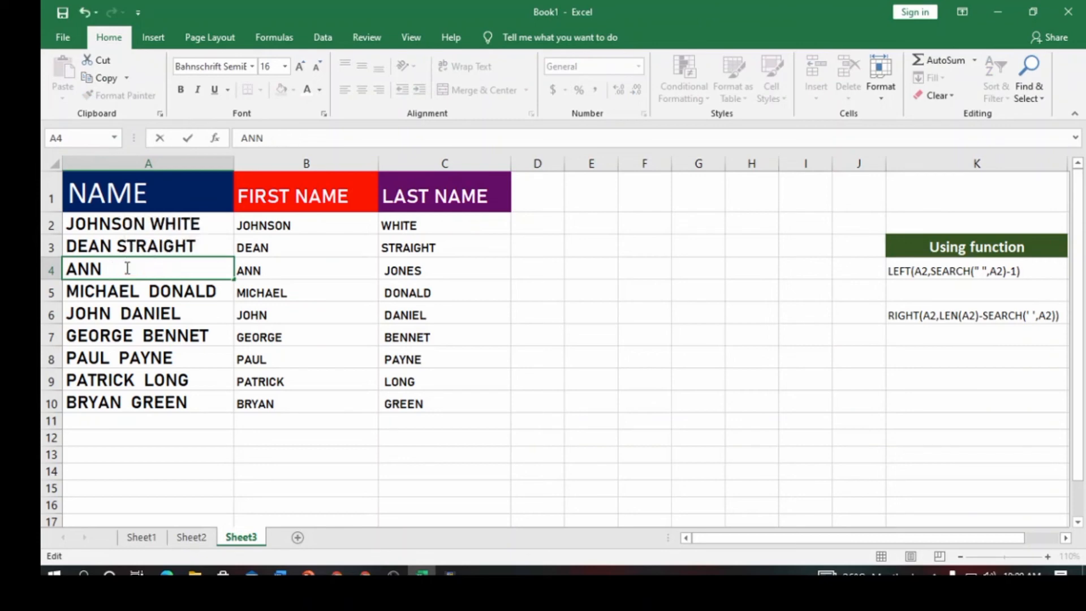
text(GEORGE)
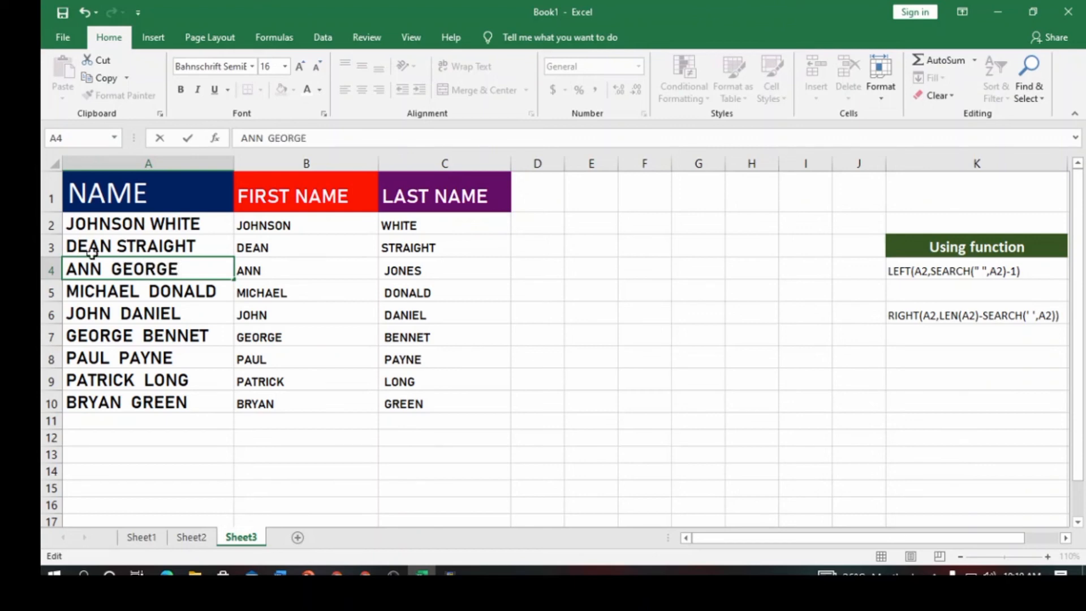
click(453, 270)
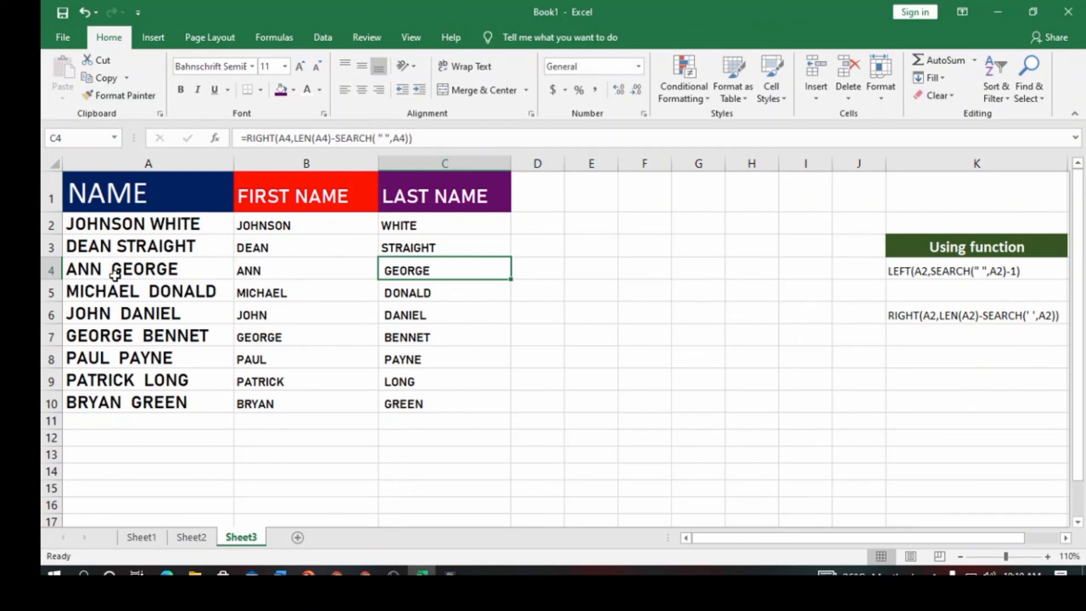
Step: Undo the last-name change in cell A4
double_click(172, 268)
drag(178, 271, 108, 273)
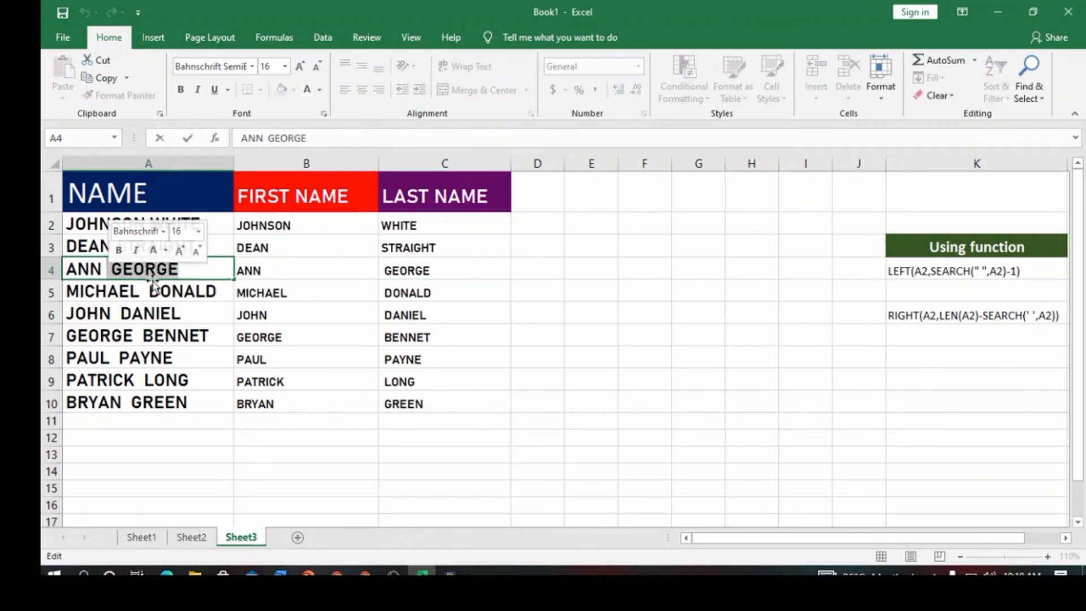
click(210, 298)
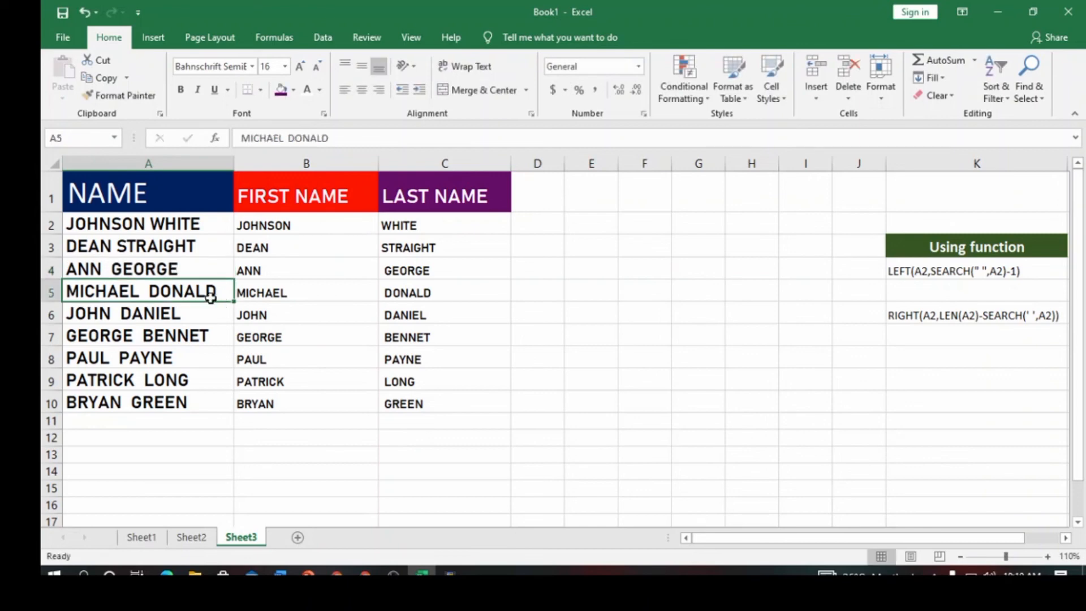
click(86, 14)
click(85, 11)
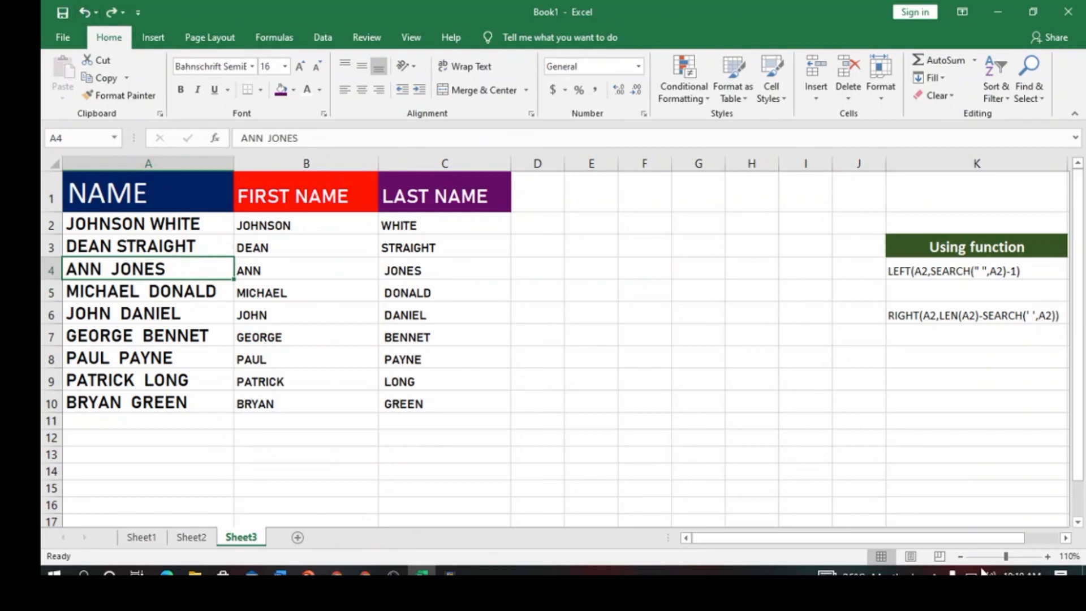
Step: Magnify the sheet to 170% and review the split name columns, the listed formulas in column K and the formula in C2
click(1048, 557)
click(1048, 557)
click(1048, 557)
click(1048, 557)
click(1048, 557)
click(1047, 557)
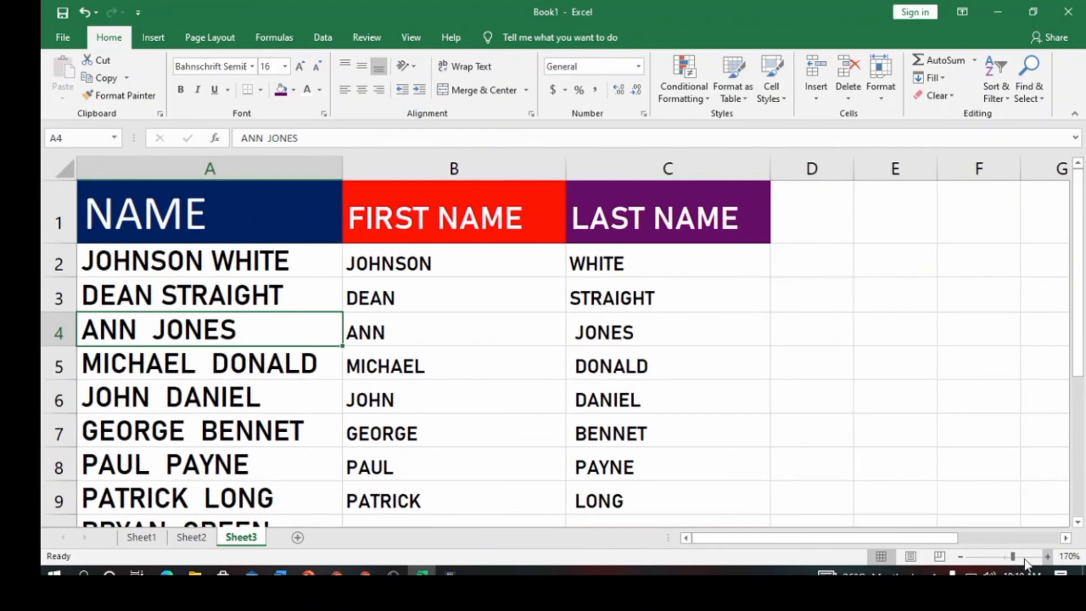
scroll(339, 368, down, 1)
scroll(346, 367, up, 1)
drag(778, 542, 894, 535)
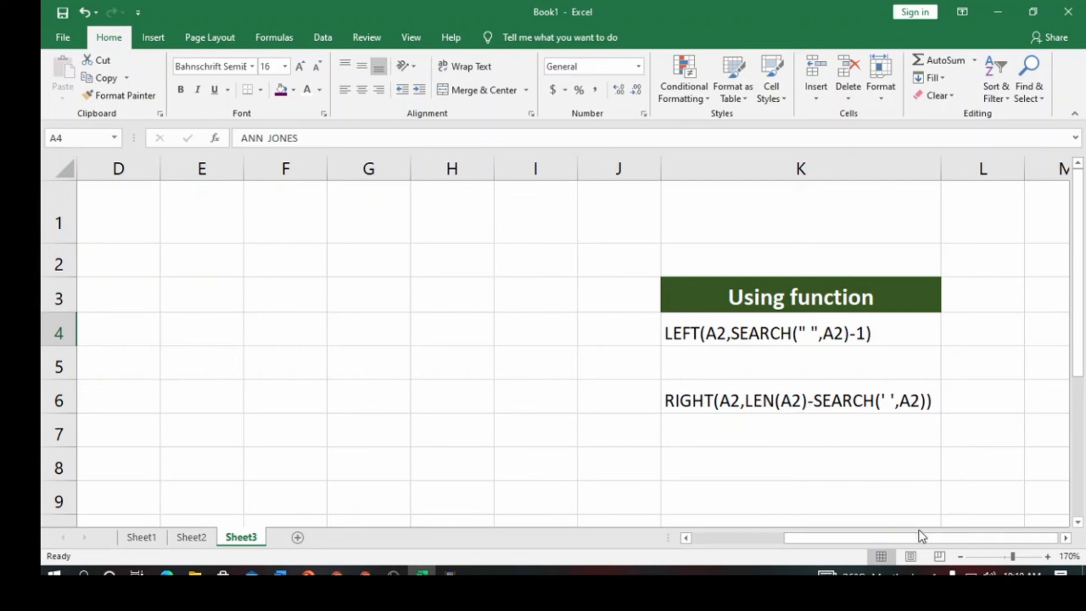
drag(921, 536, 811, 551)
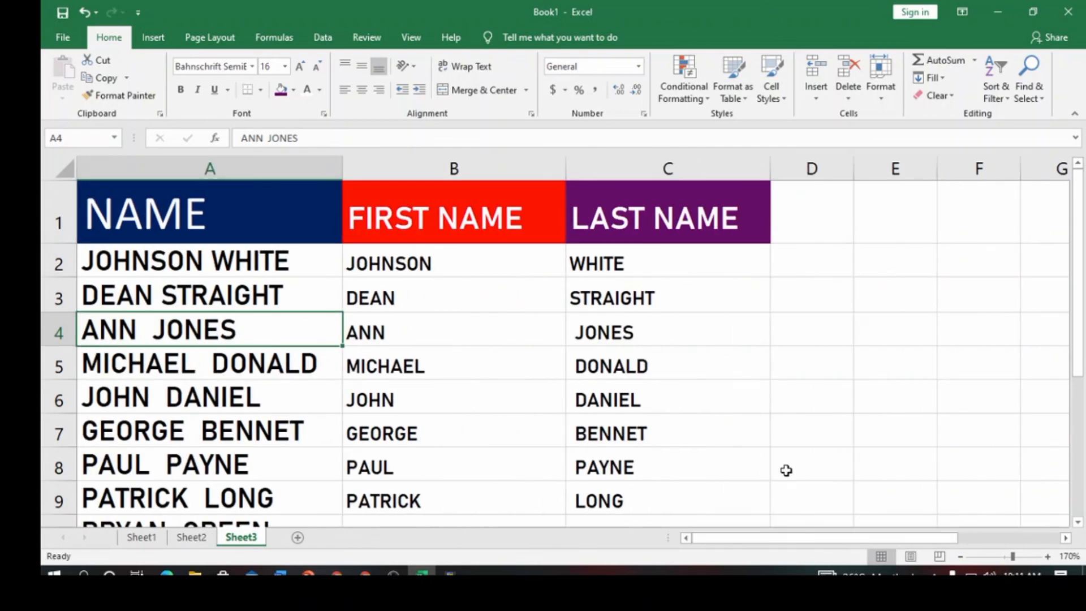
scroll(786, 471, down, 2)
scroll(786, 471, up, 2)
click(613, 273)
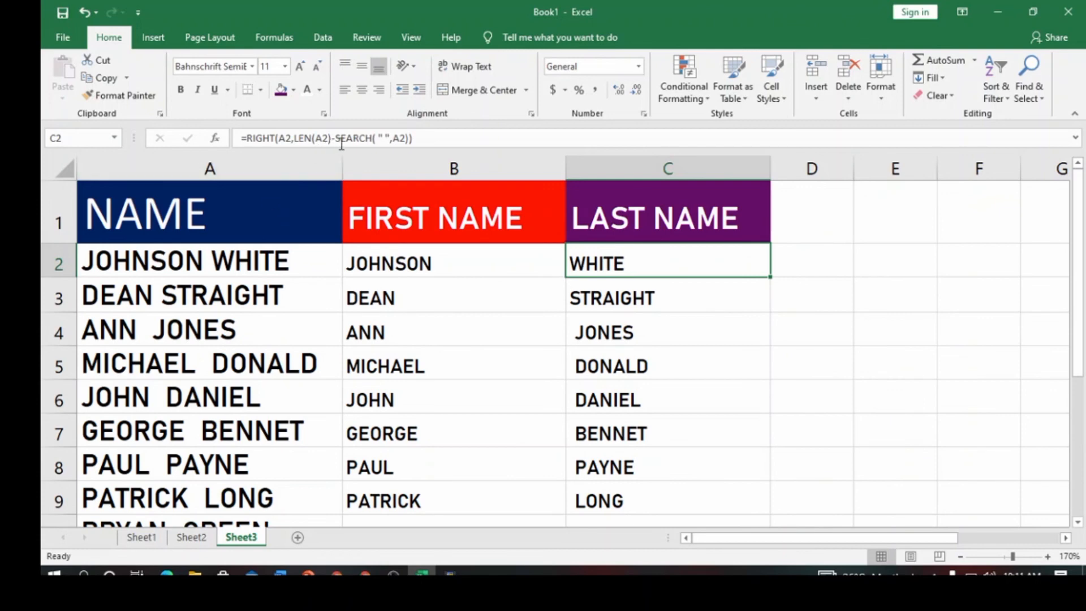